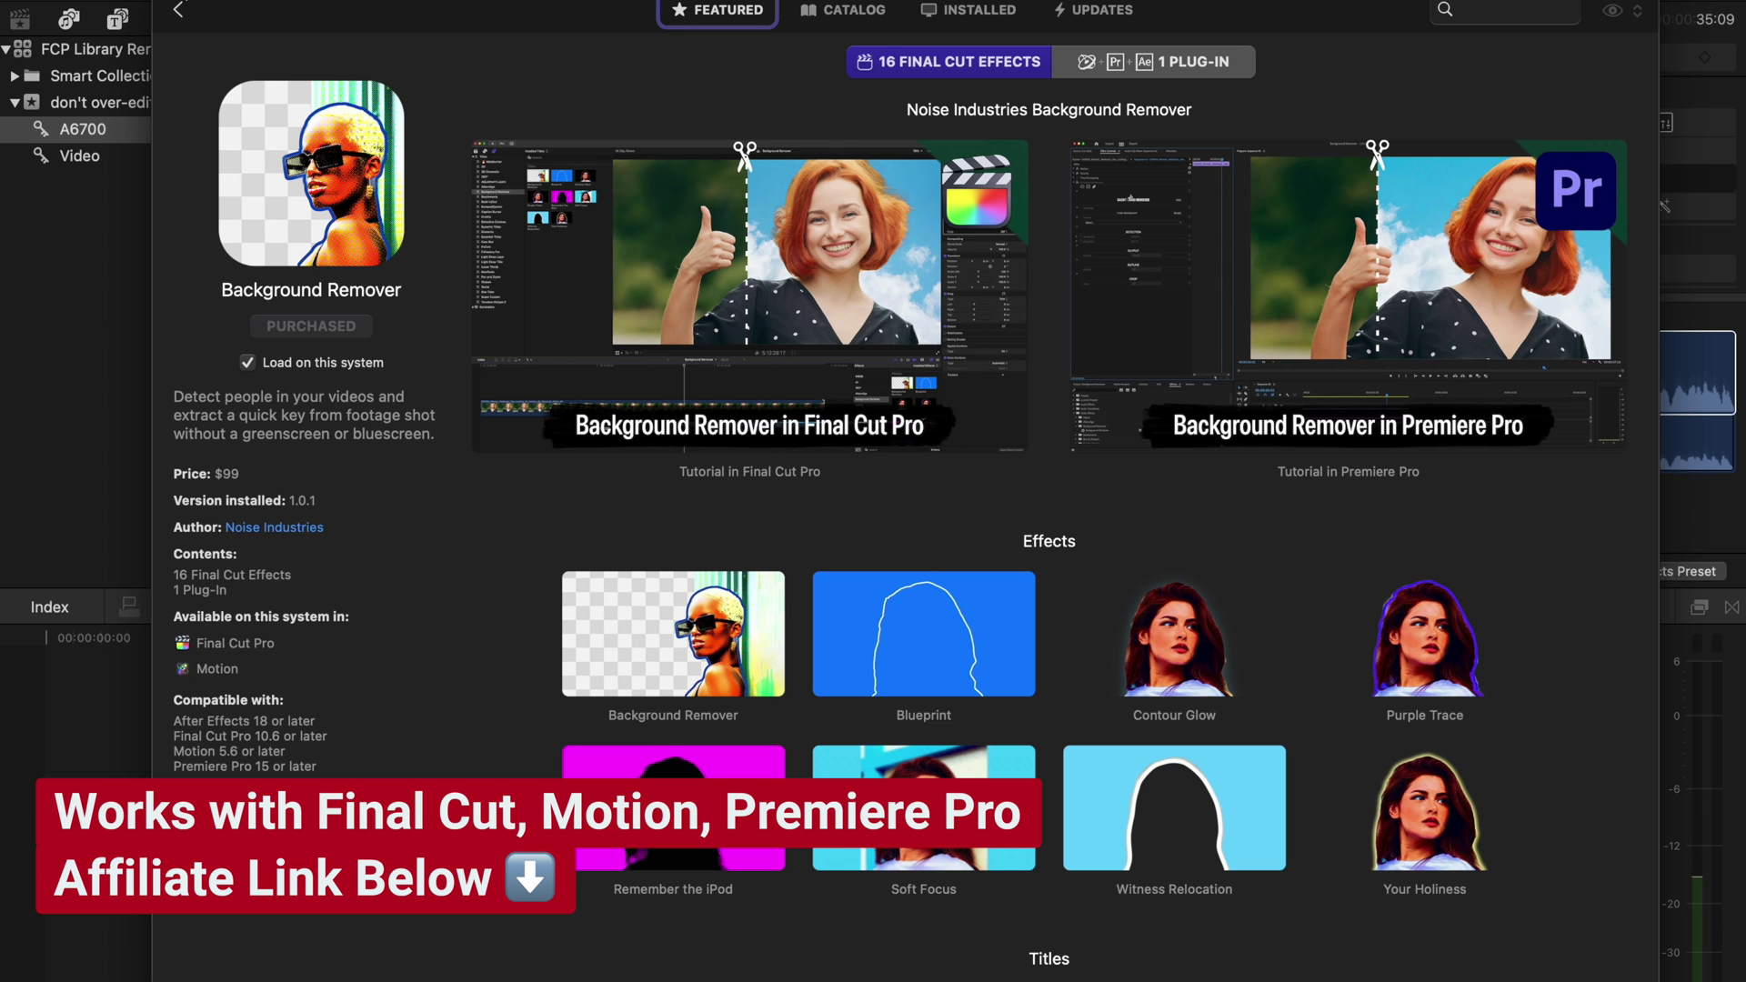
Close the FxFactory store window to return to the Subscribe project.
{"action": "key", "text": "super+q"}
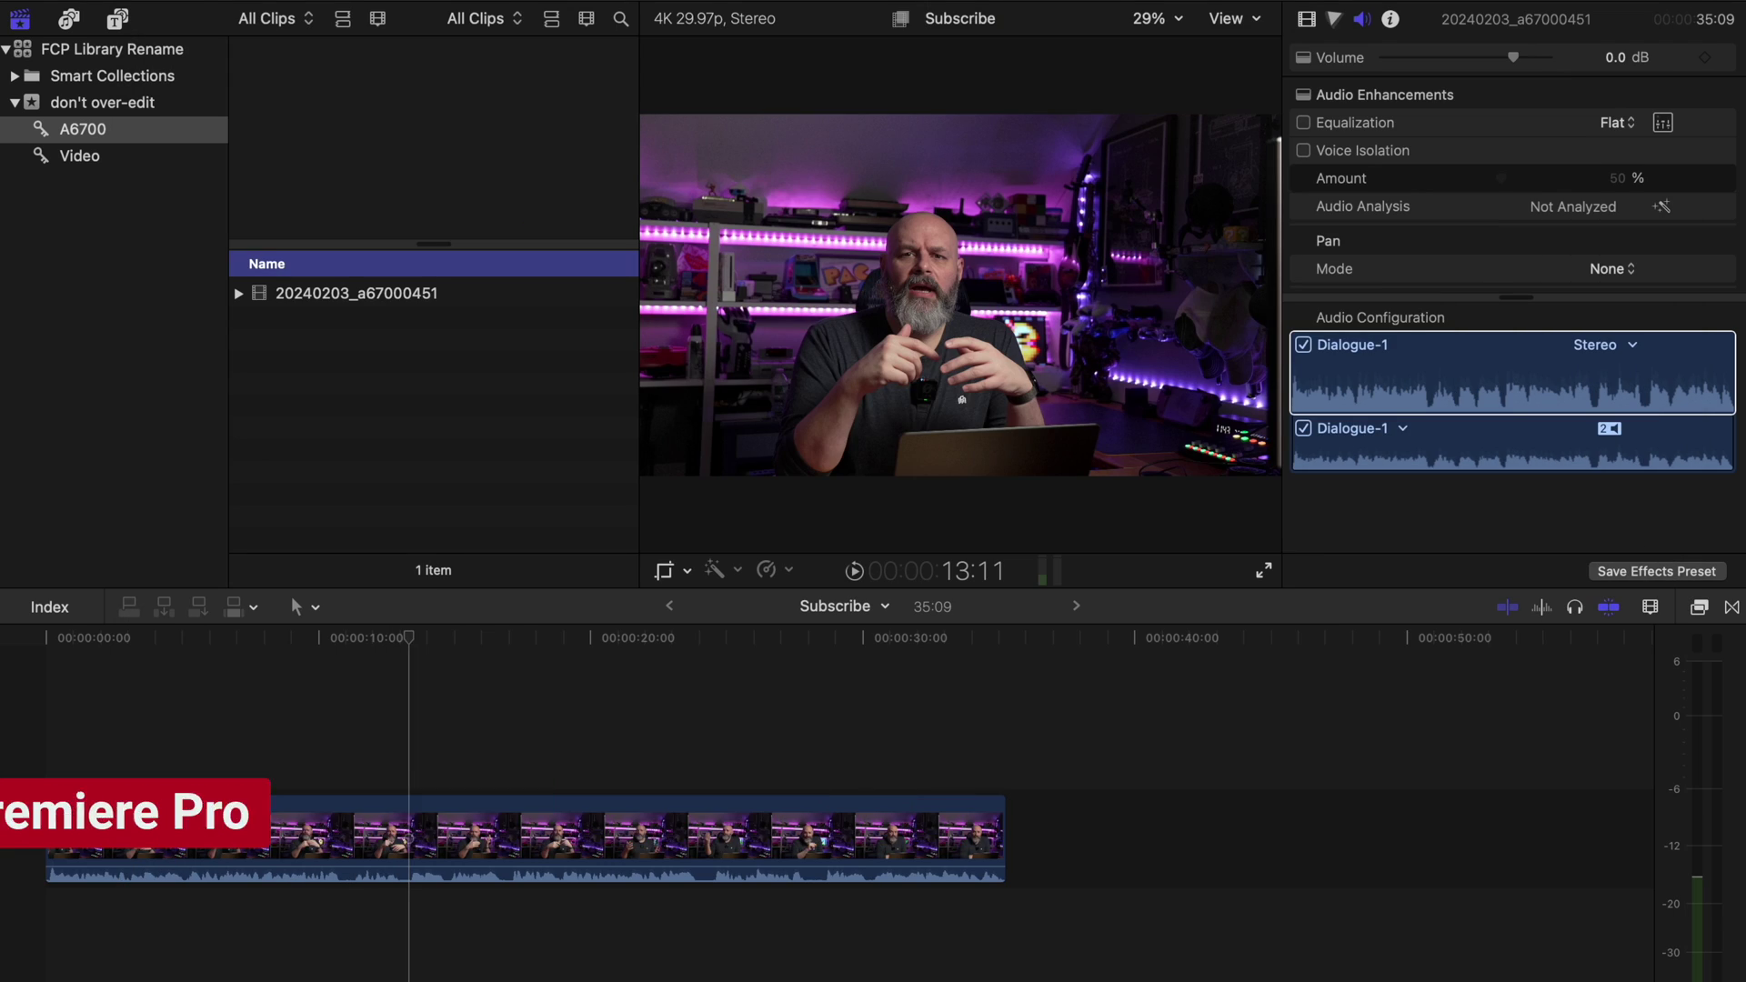
Stack a silenced duplicate of the talking-head clip above the original and show the video effects.
{"action": "left_click", "coordinate": [526, 768]}
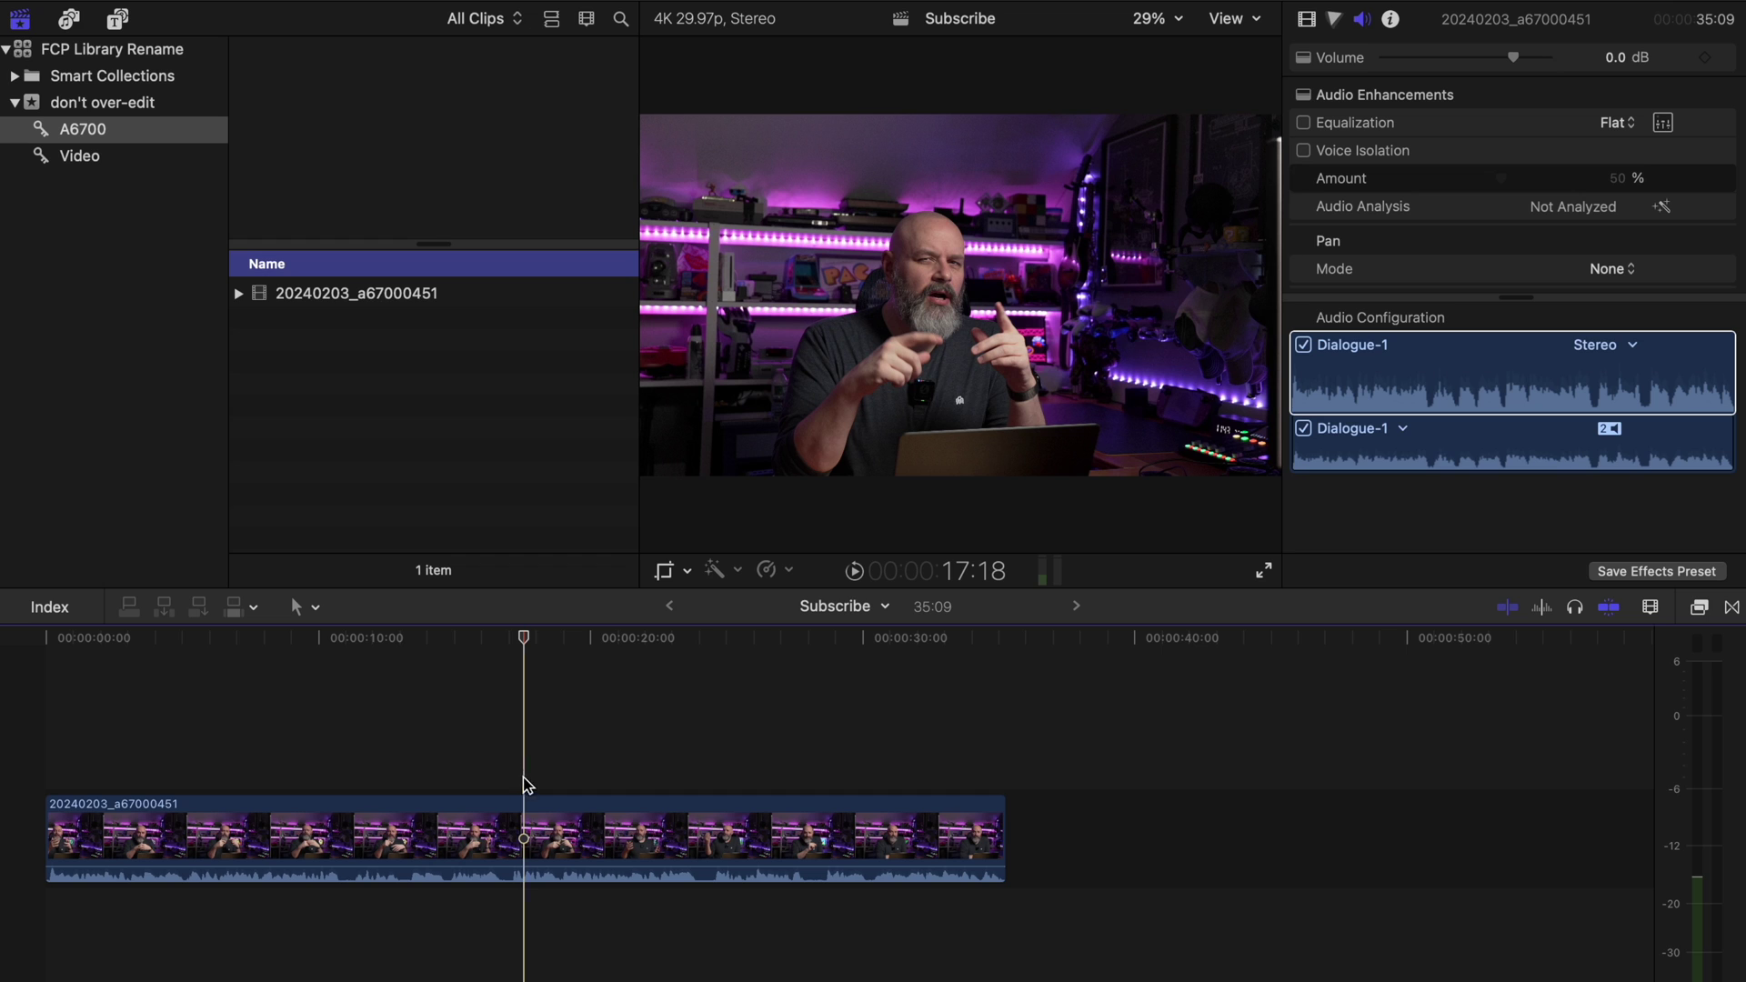
{"action": "left_click", "coordinate": [507, 853]}
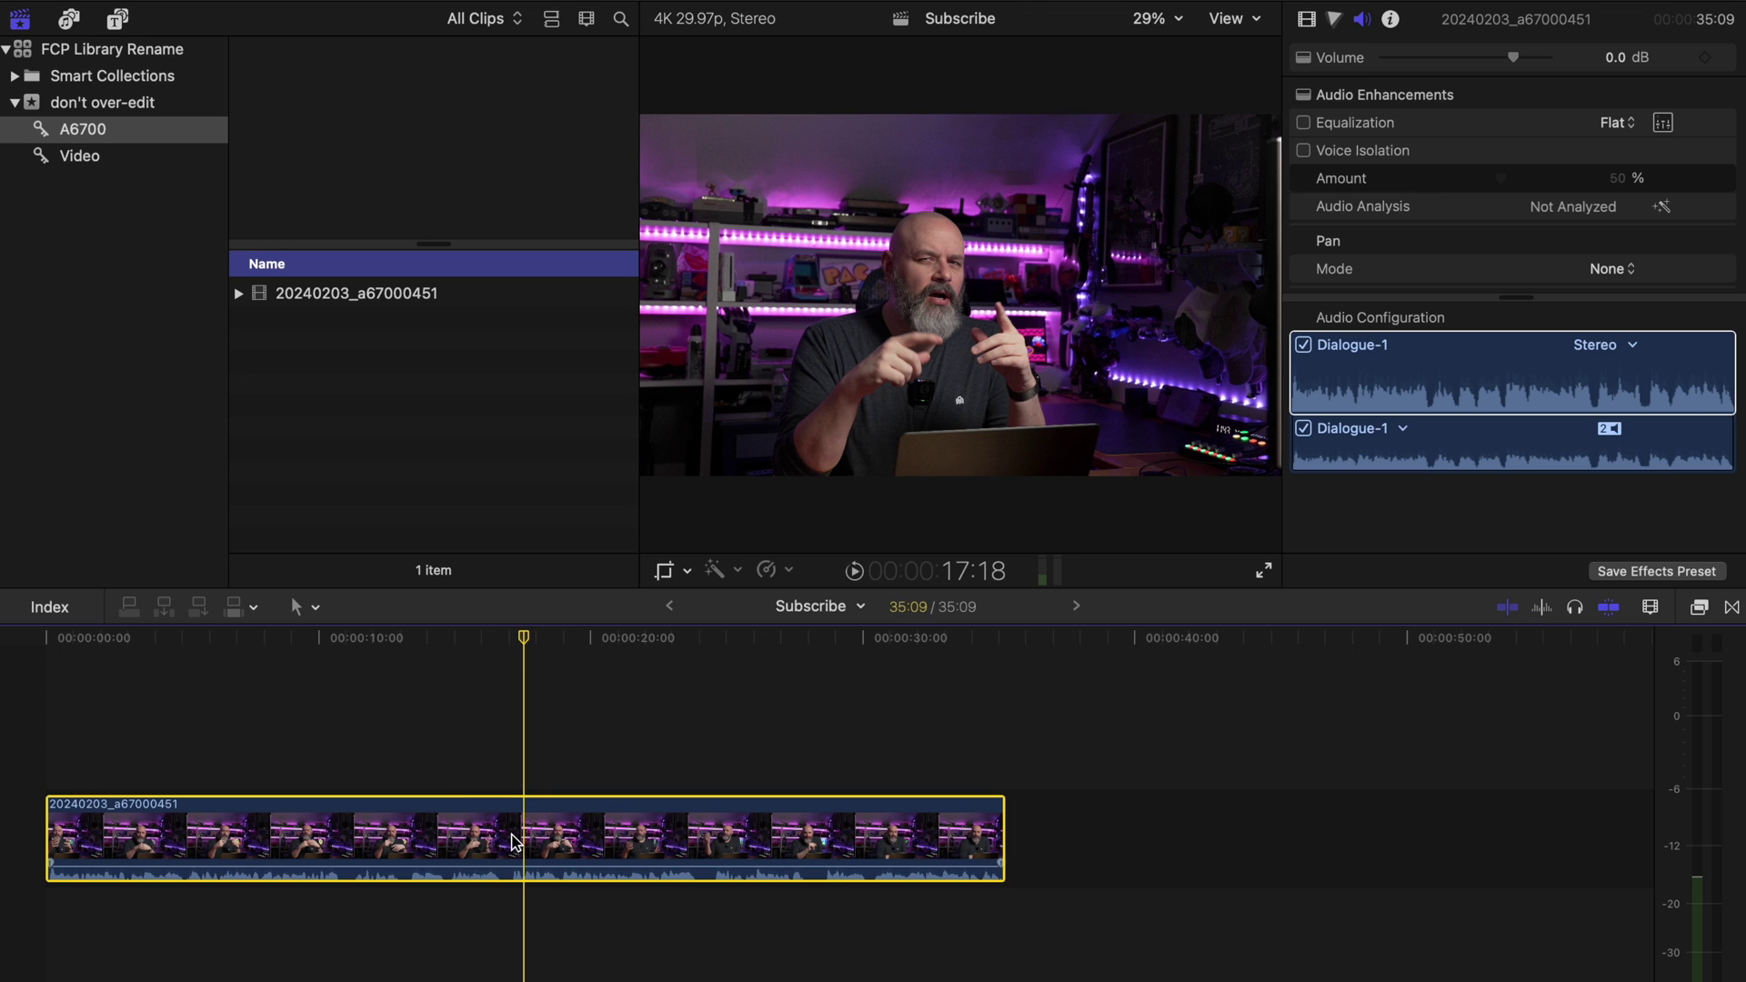
{"action": "left_click_drag", "start_coordinate": [516, 842], "coordinate": [514, 705]}
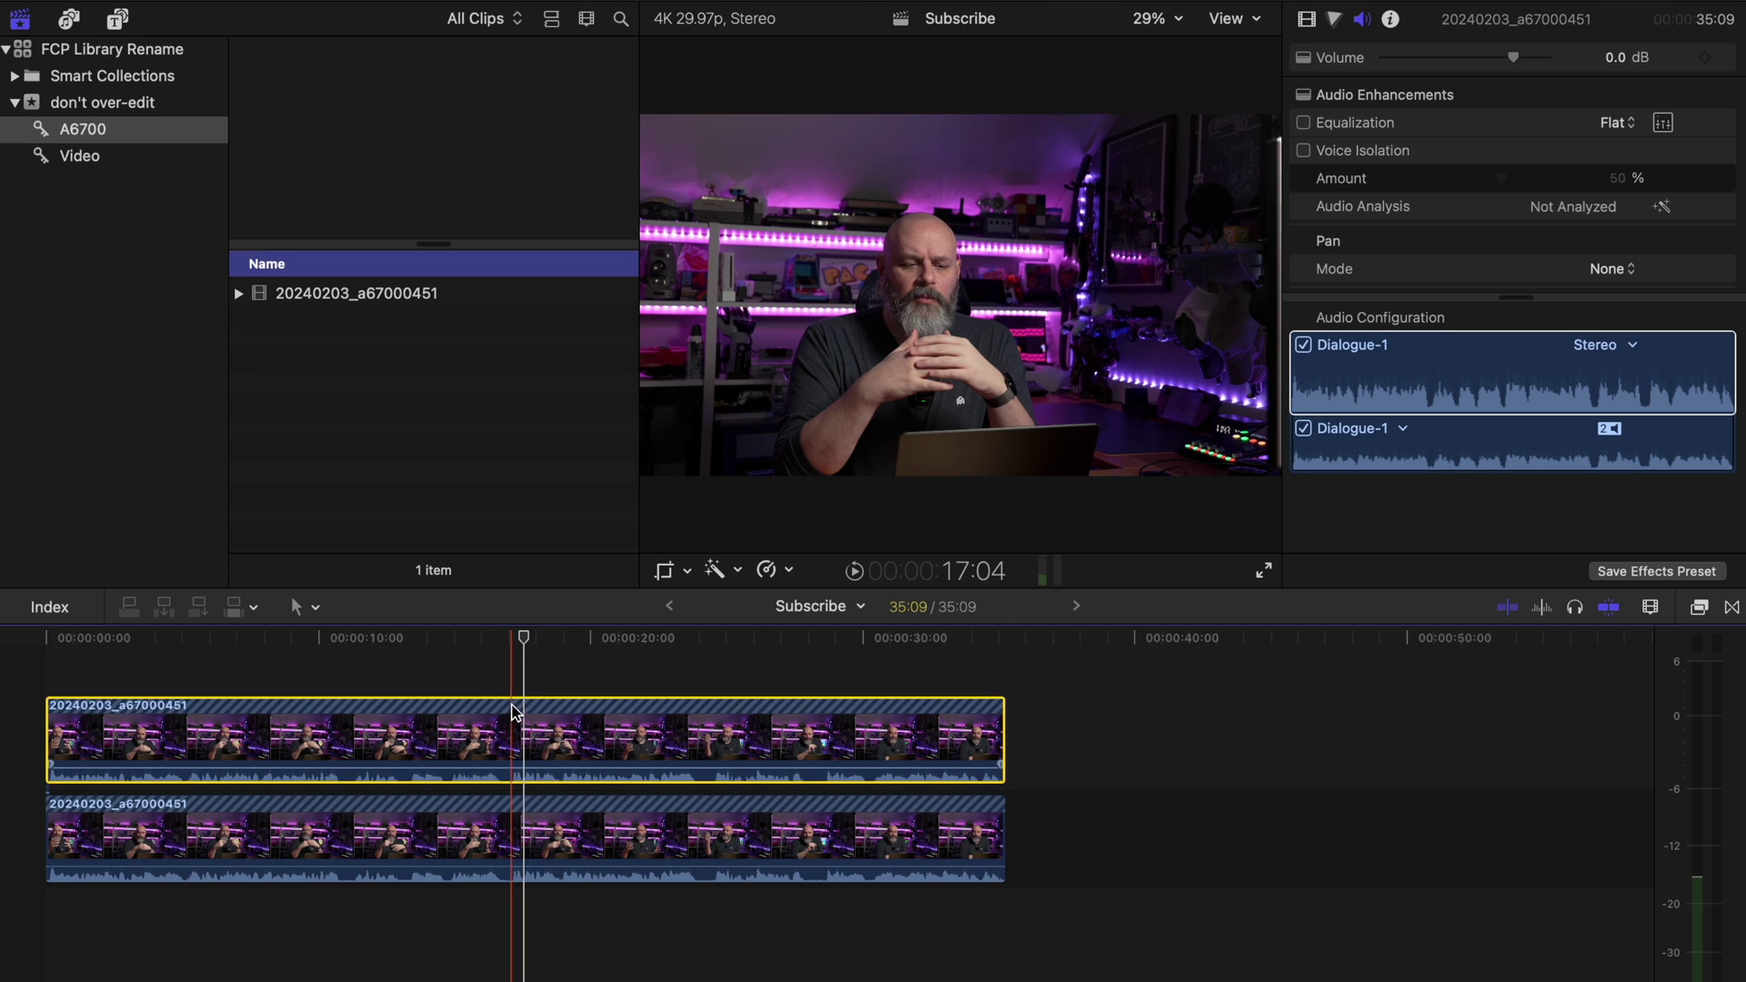
{"action": "left_click_drag", "start_coordinate": [494, 775], "coordinate": [495, 796]}
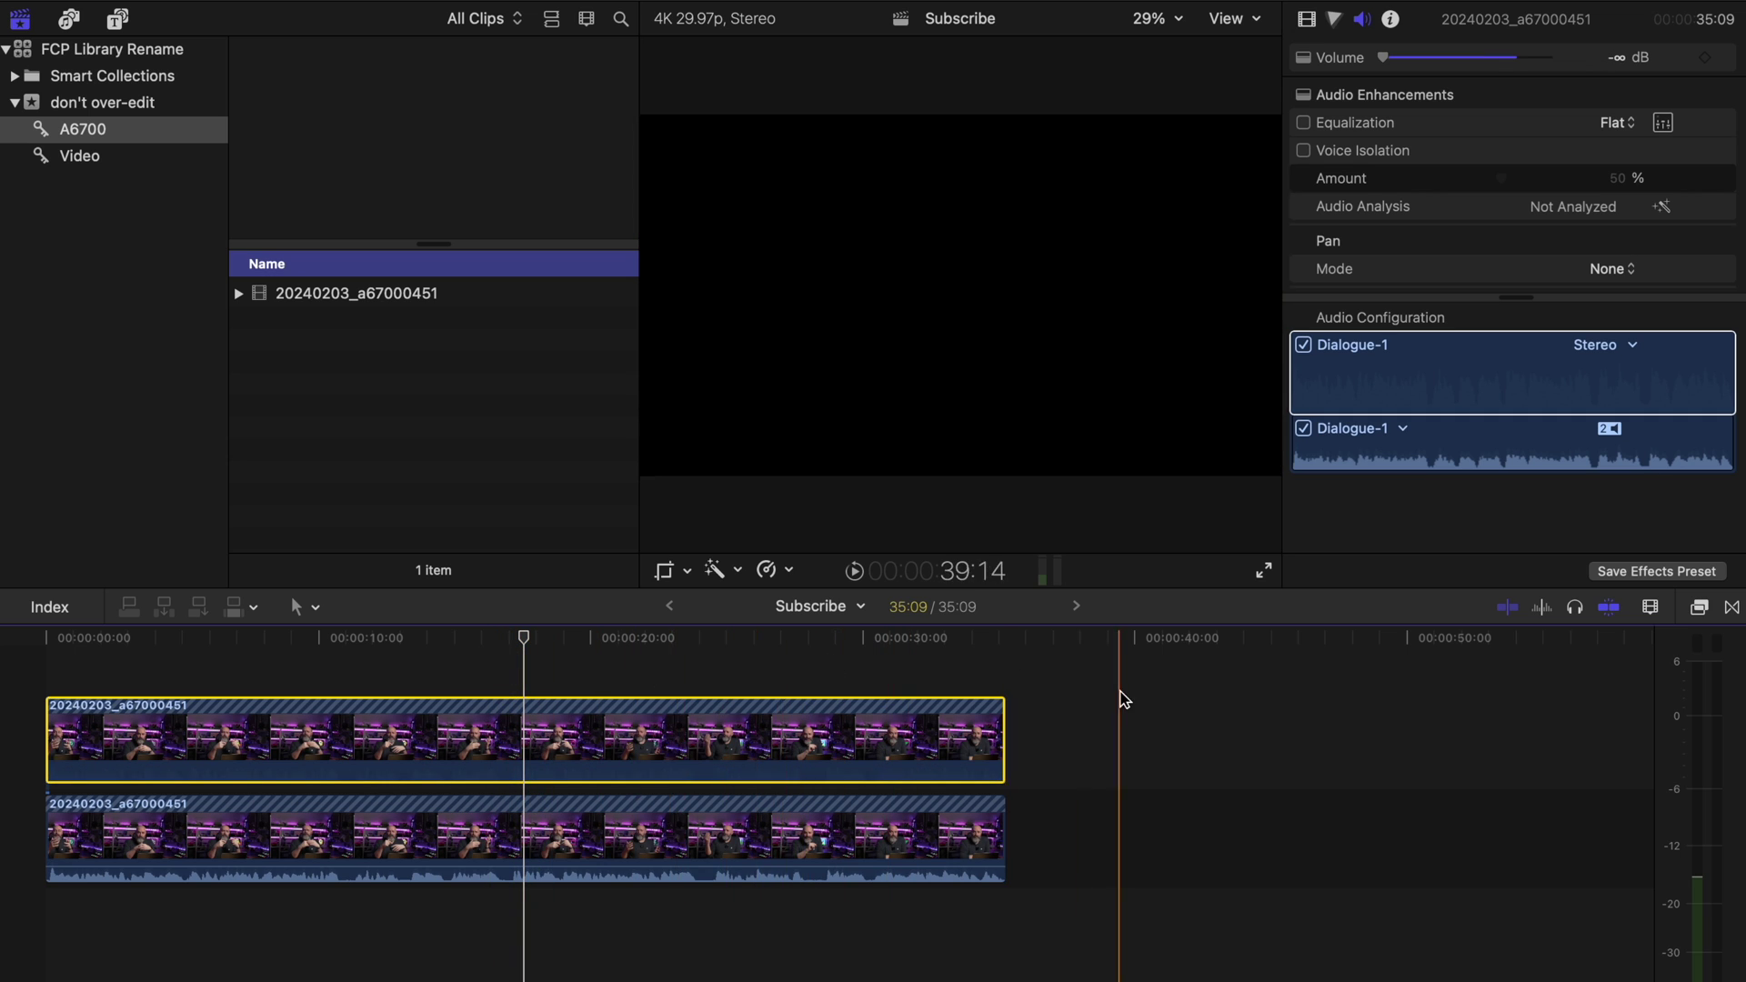
{"action": "left_click", "coordinate": [1701, 608]}
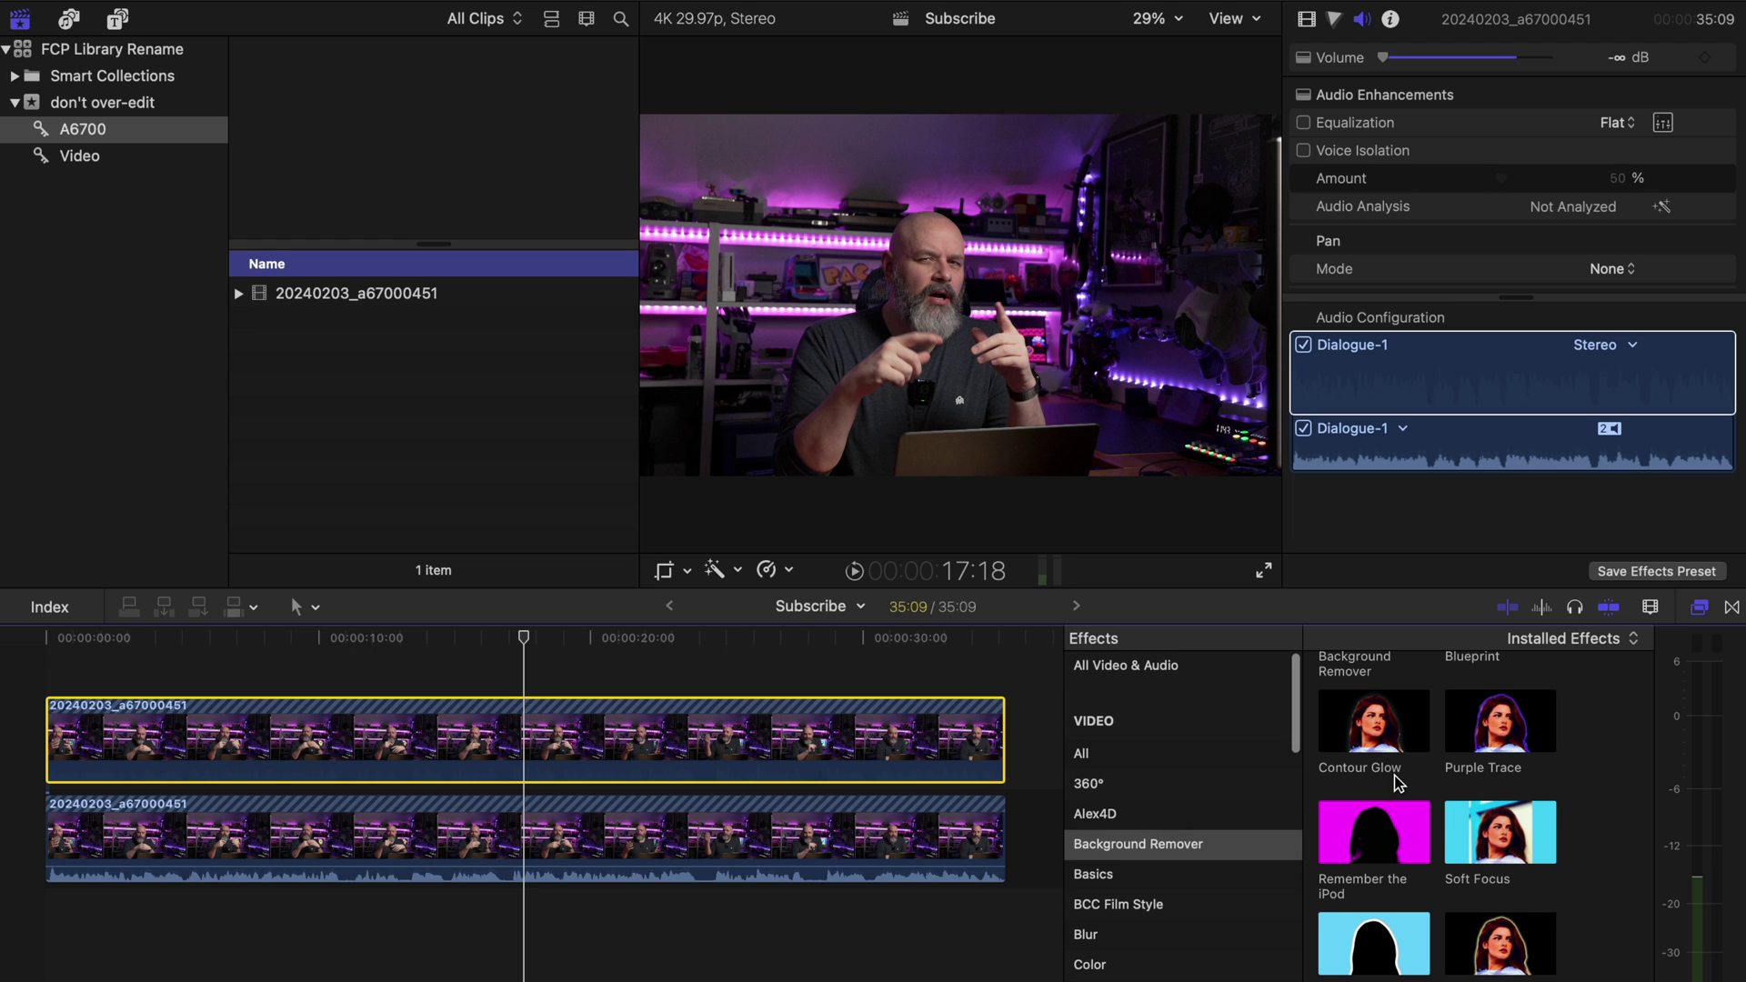
Drag the Background Remover effect from the Effects browser onto the top clip.
{"action": "scroll", "coordinate": [1398, 783], "scroll_direction": "up", "scroll_amount": 3}
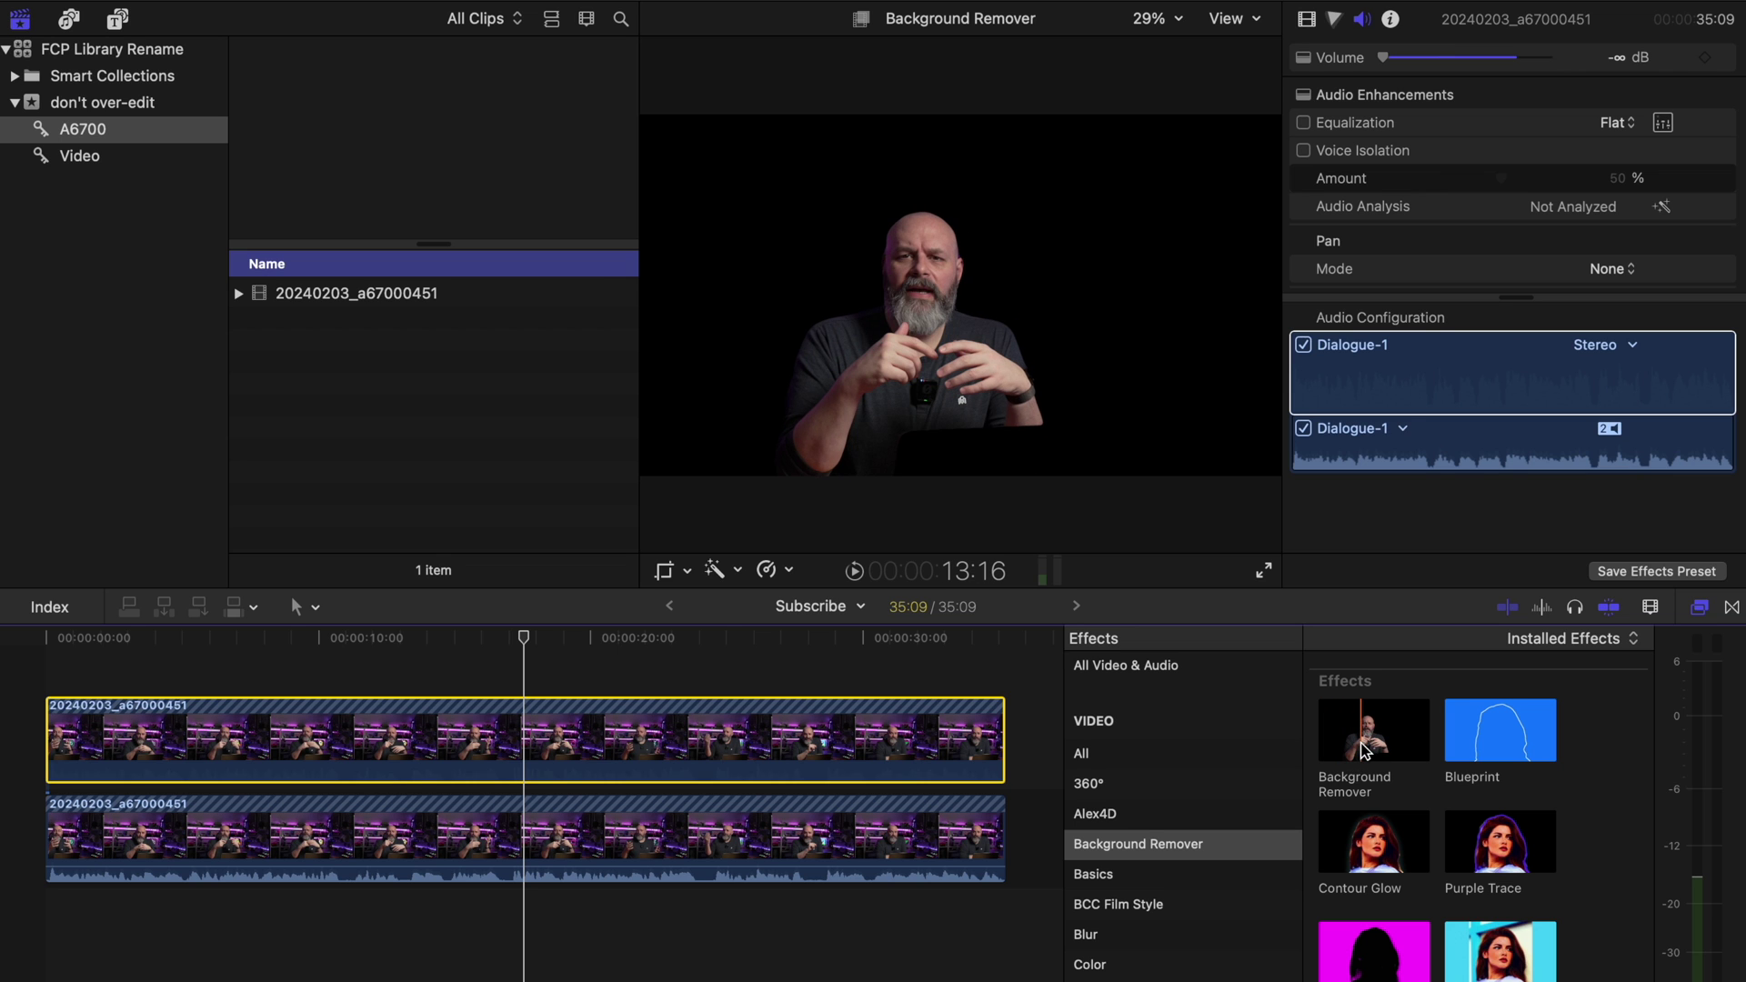
{"action": "left_click_drag", "start_coordinate": [1365, 750], "coordinate": [801, 753]}
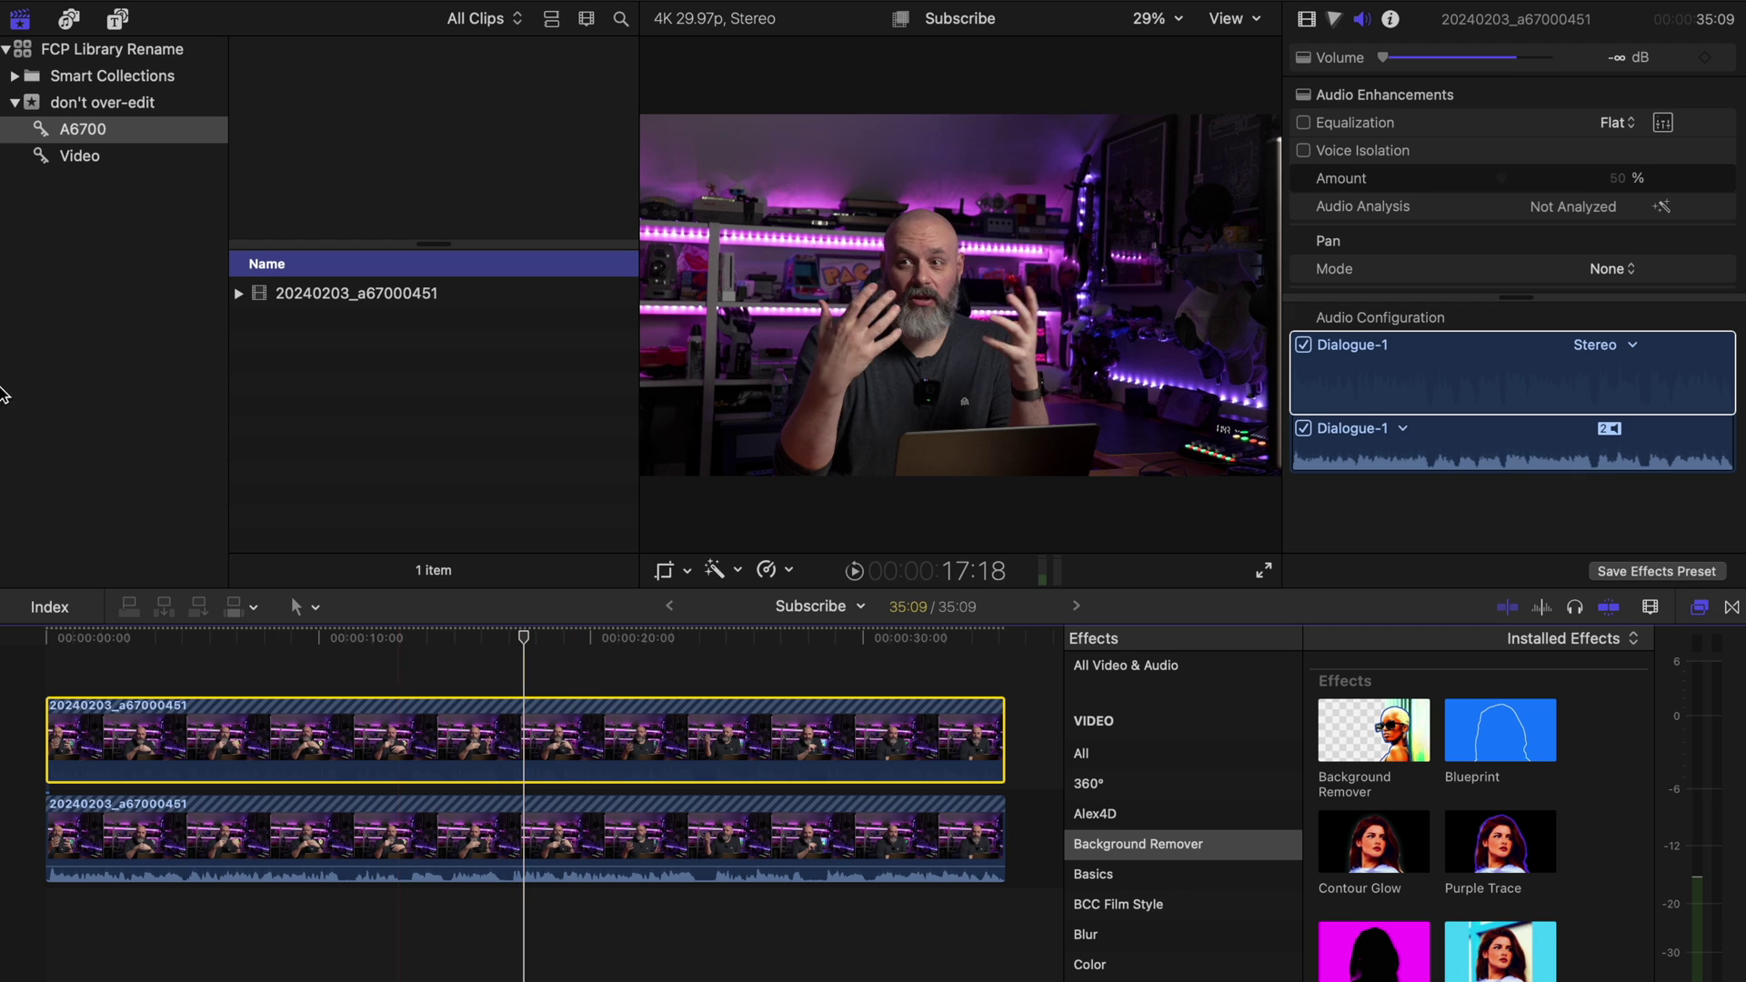
{"action": "left_click", "coordinate": [119, 19]}
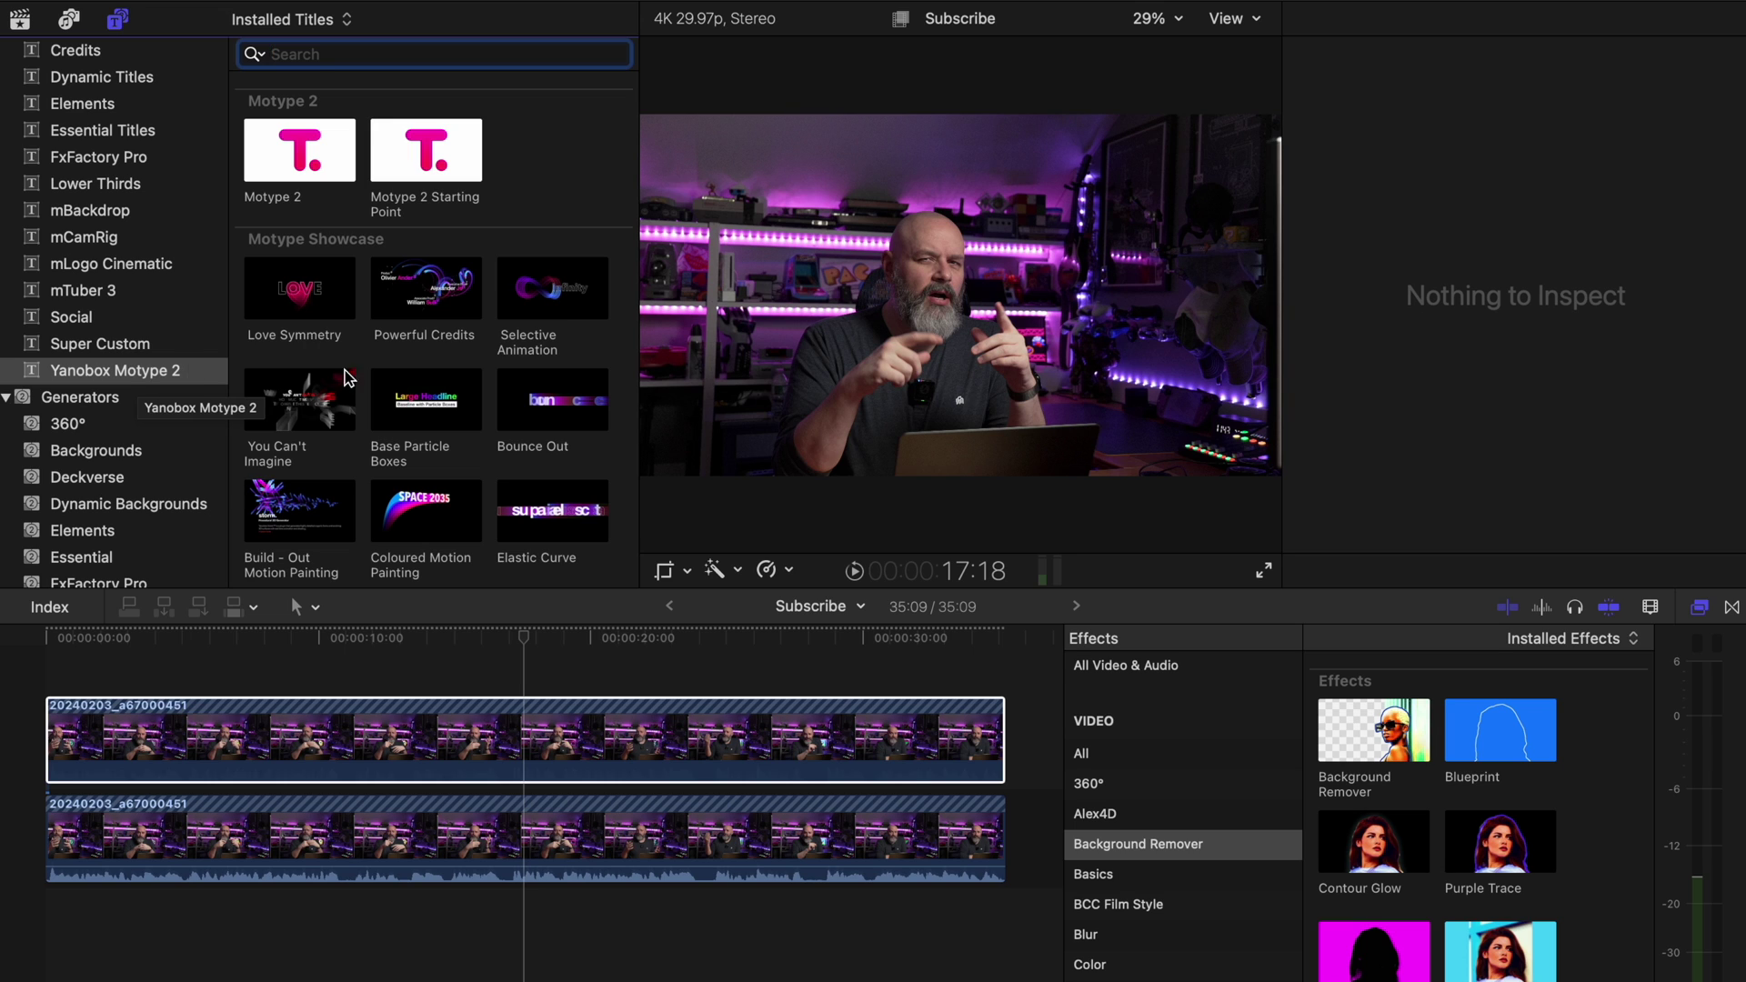
Place the Yanobox Motype 2 Iridescent title above the clips and change its text to 'subscribe'.
{"action": "scroll", "coordinate": [399, 480], "scroll_direction": "down", "scroll_amount": 5}
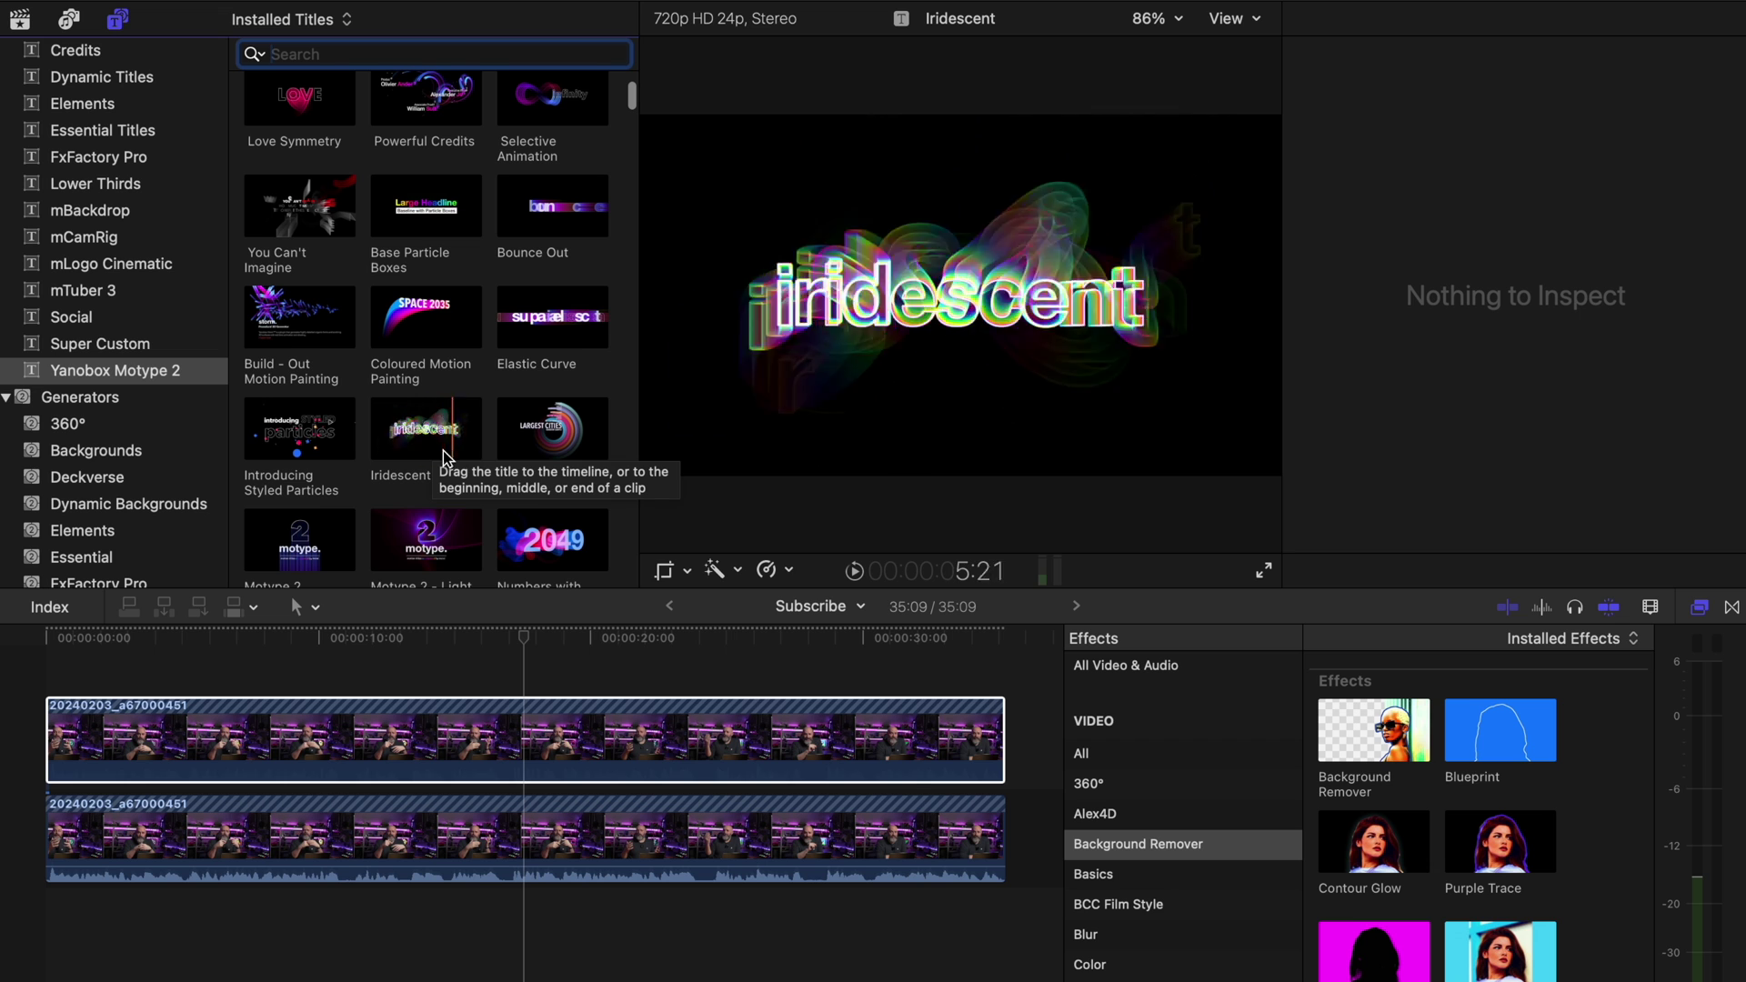
{"action": "left_click_drag", "start_coordinate": [423, 437], "coordinate": [474, 678]}
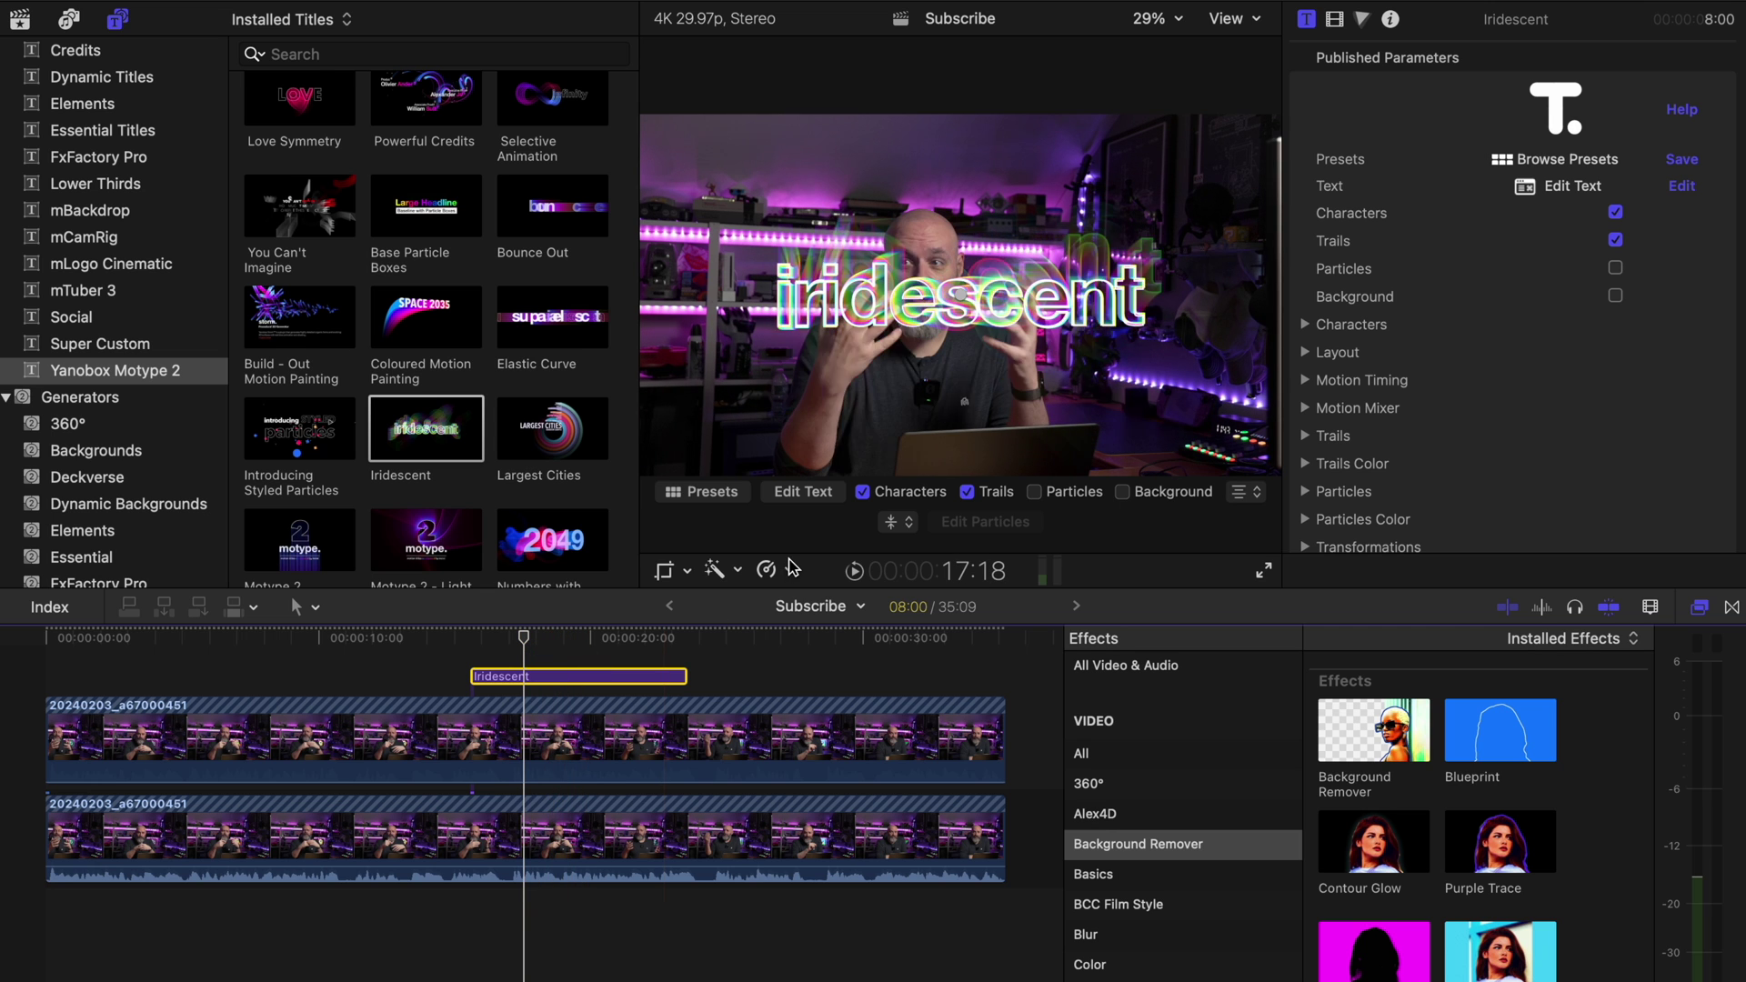
{"action": "left_click", "coordinate": [804, 497]}
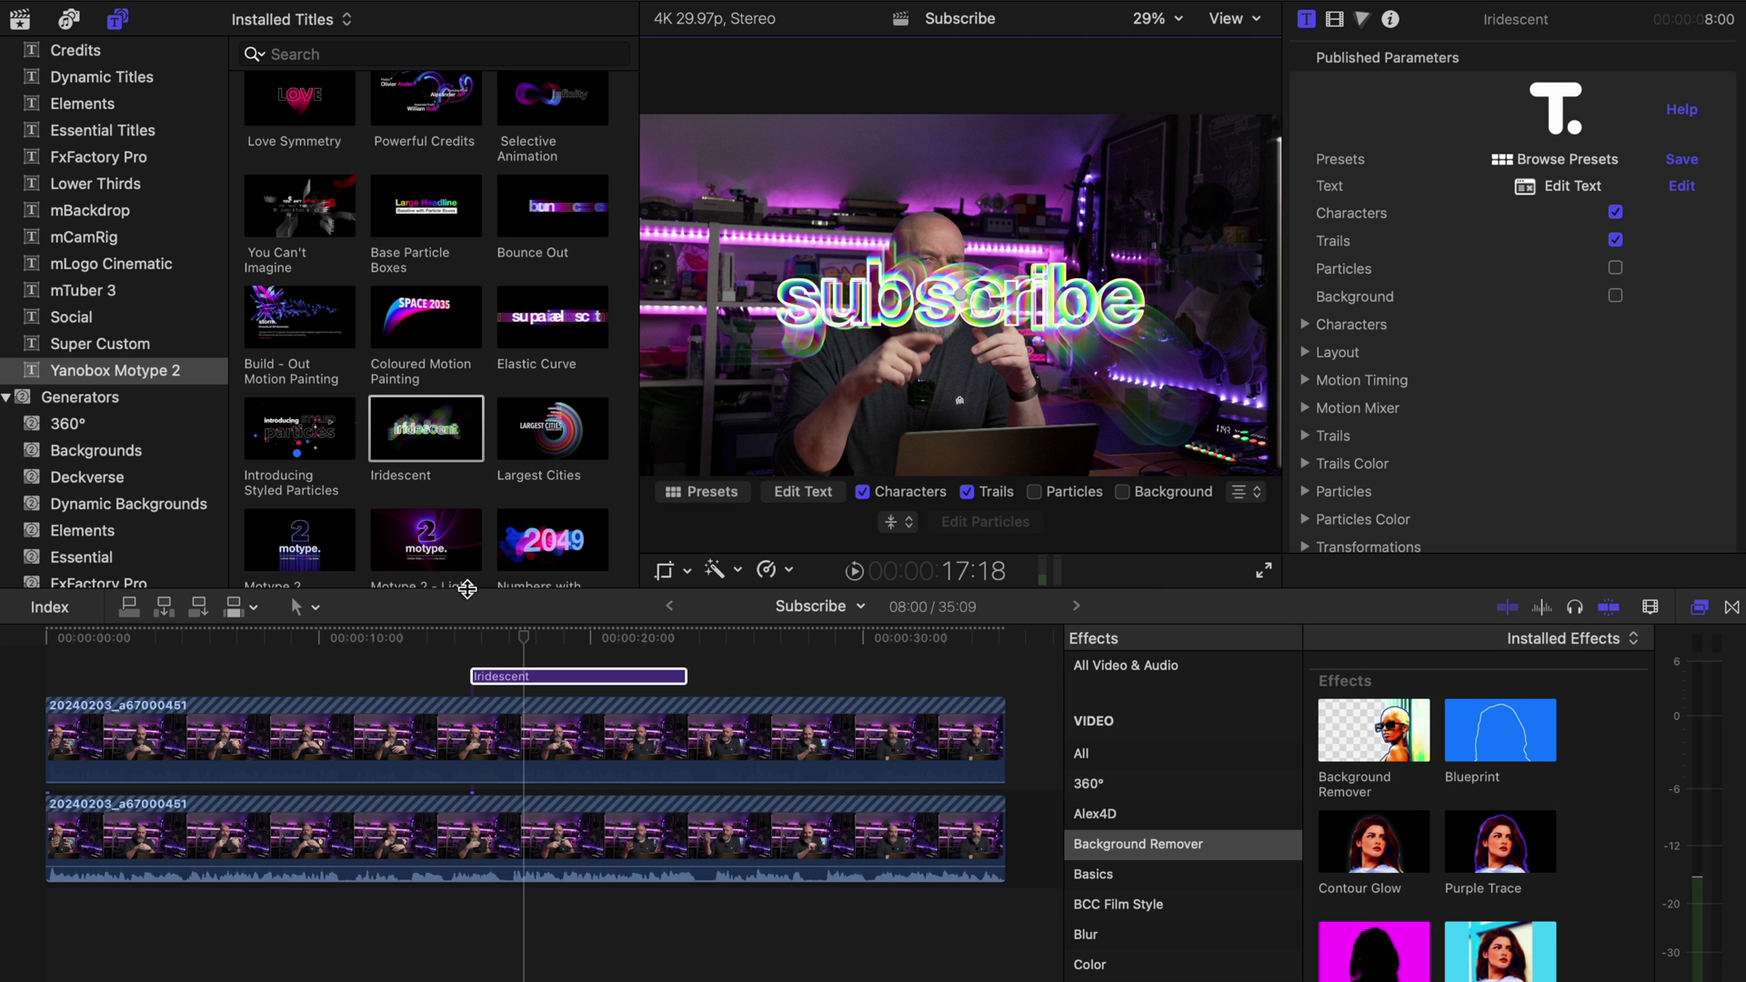
{"action": "left_click", "coordinate": [546, 677]}
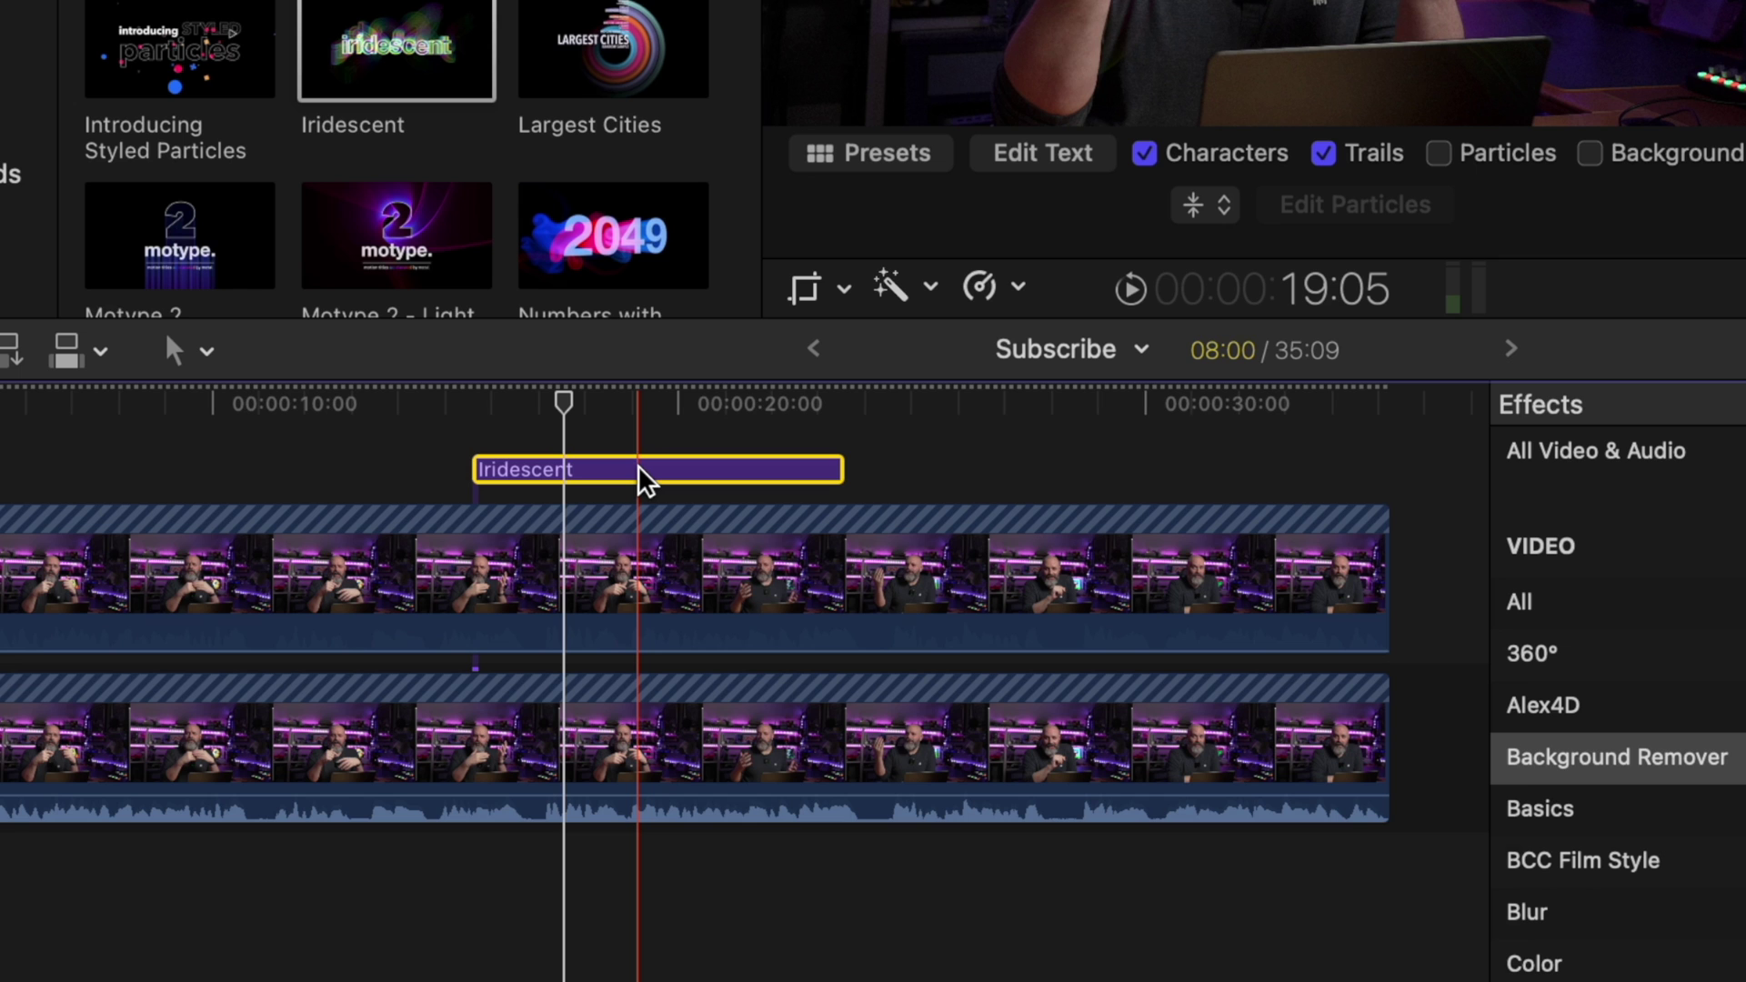
Move the Iridescent title between the two video layers and trim it to span the full clip.
{"action": "left_click_drag", "start_coordinate": [637, 465], "coordinate": [636, 639]}
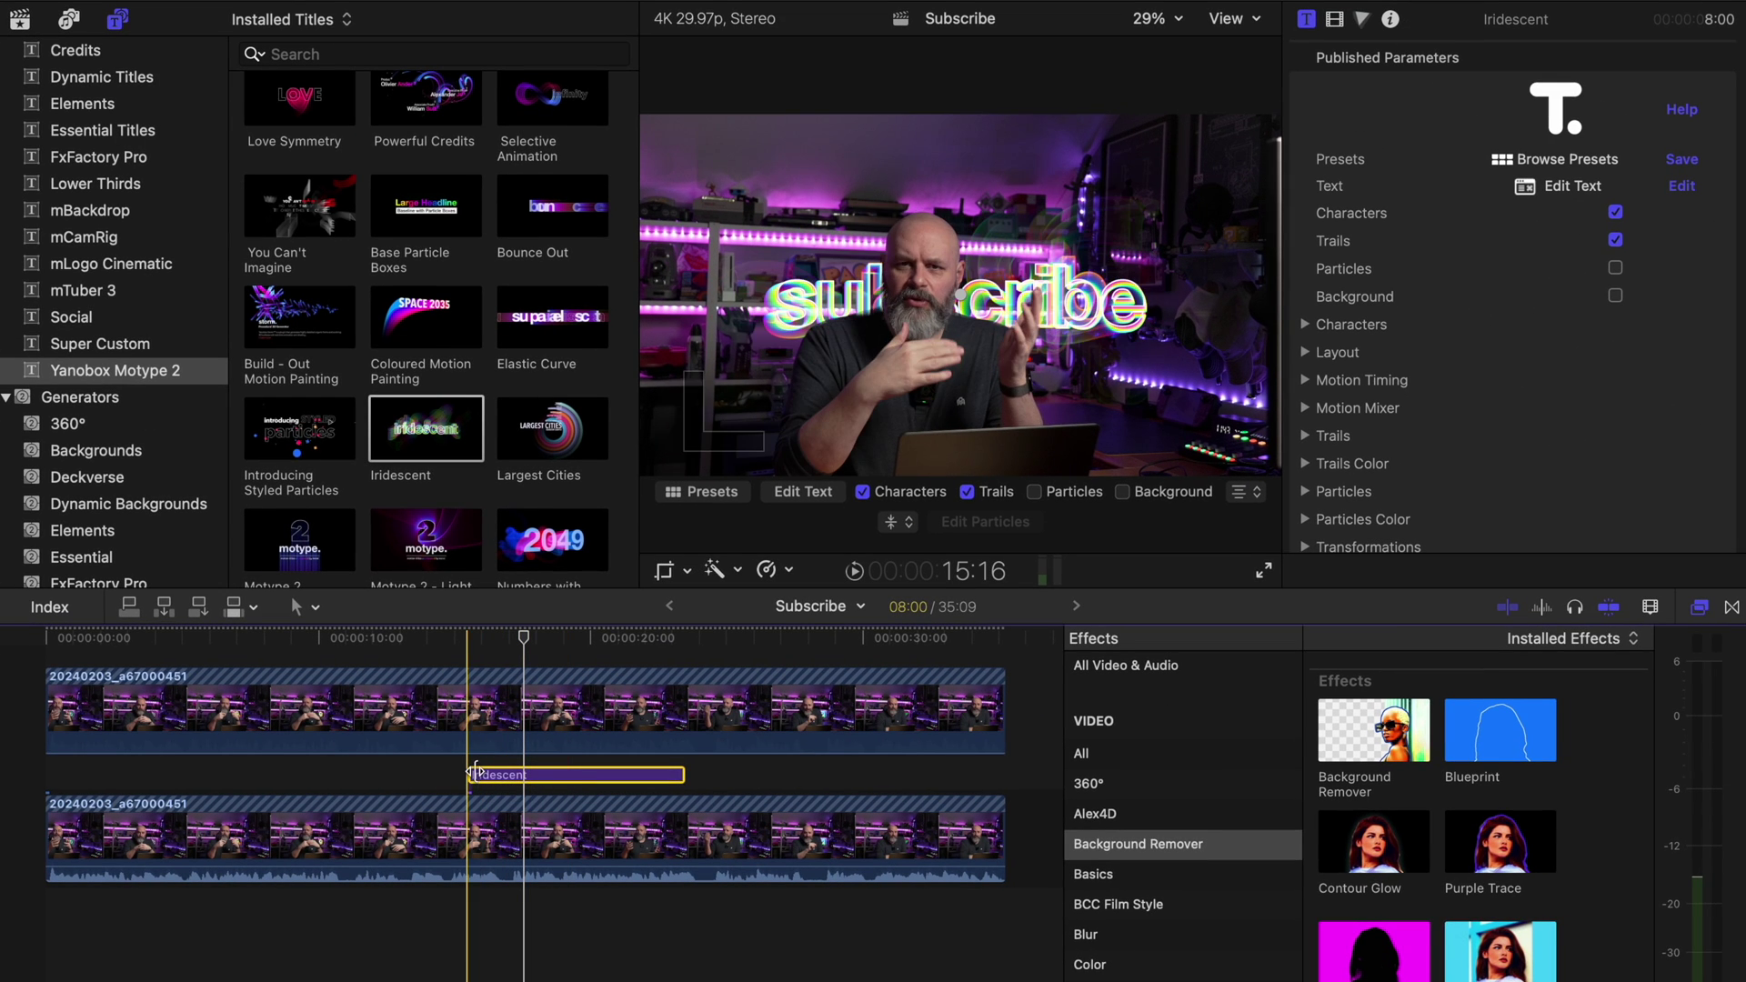
{"action": "left_click_drag", "start_coordinate": [470, 774], "coordinate": [41, 775]}
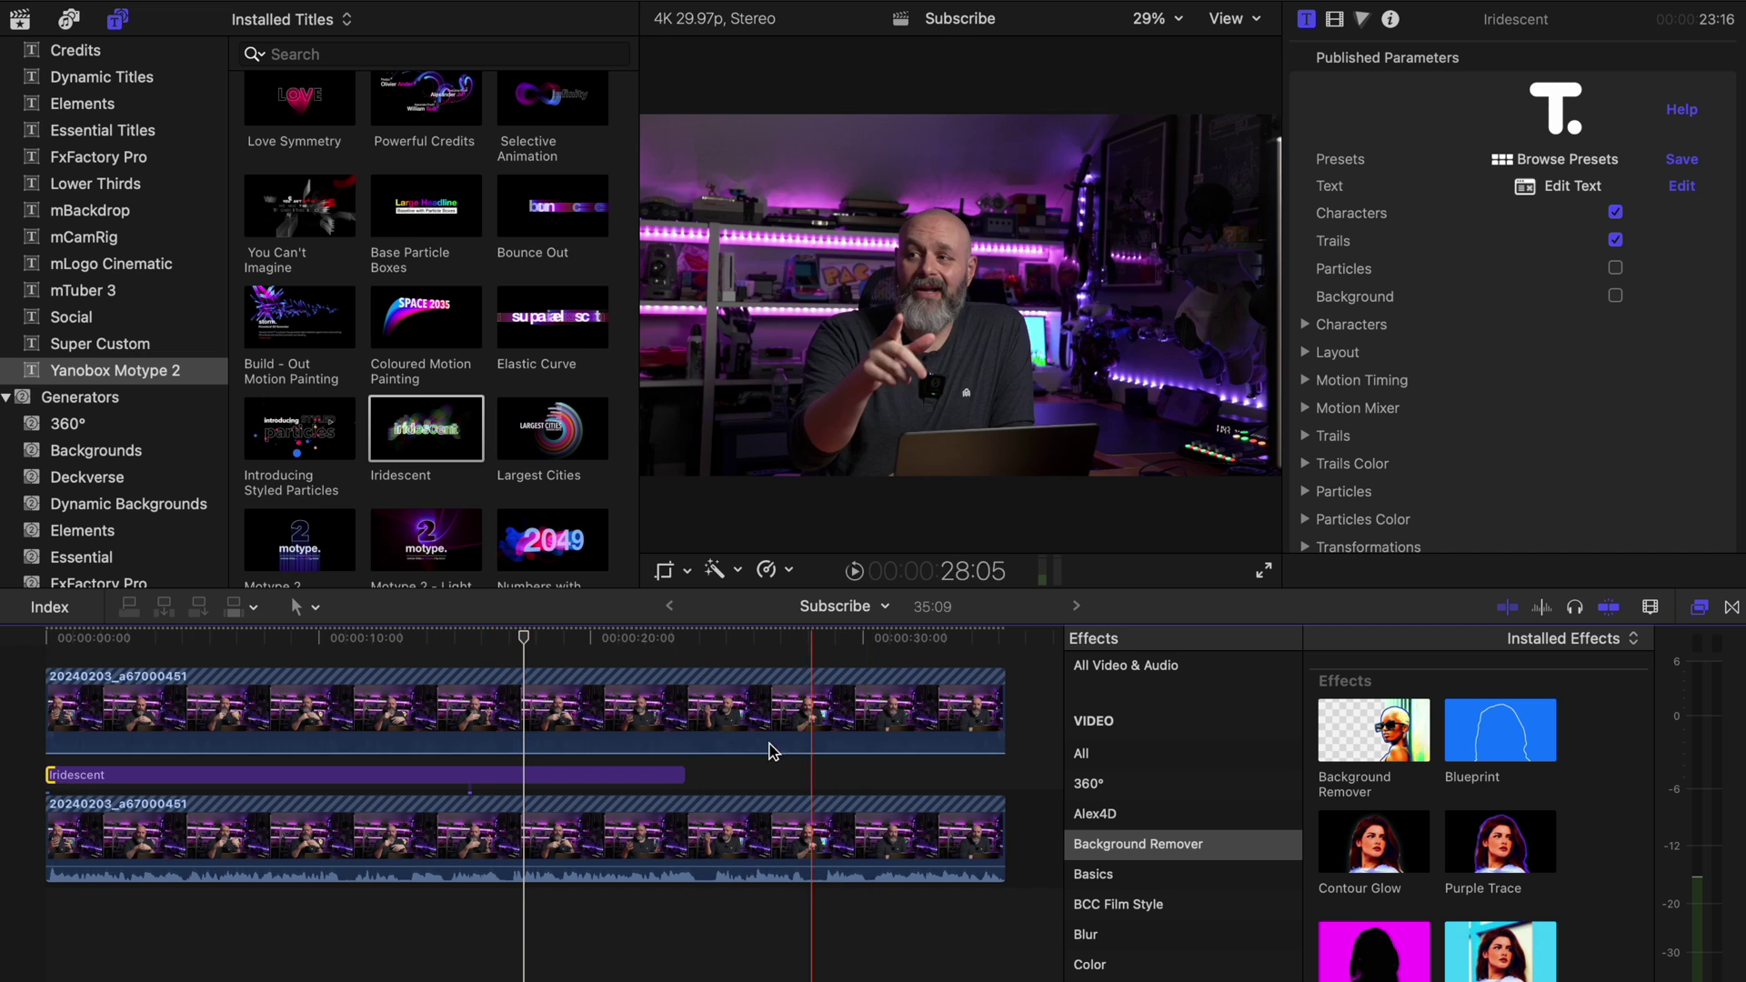
{"action": "left_click_drag", "start_coordinate": [676, 778], "coordinate": [1007, 784]}
Play the sequence from near the start to preview the title behind the speaker.
{"action": "left_click", "coordinate": [96, 639]}
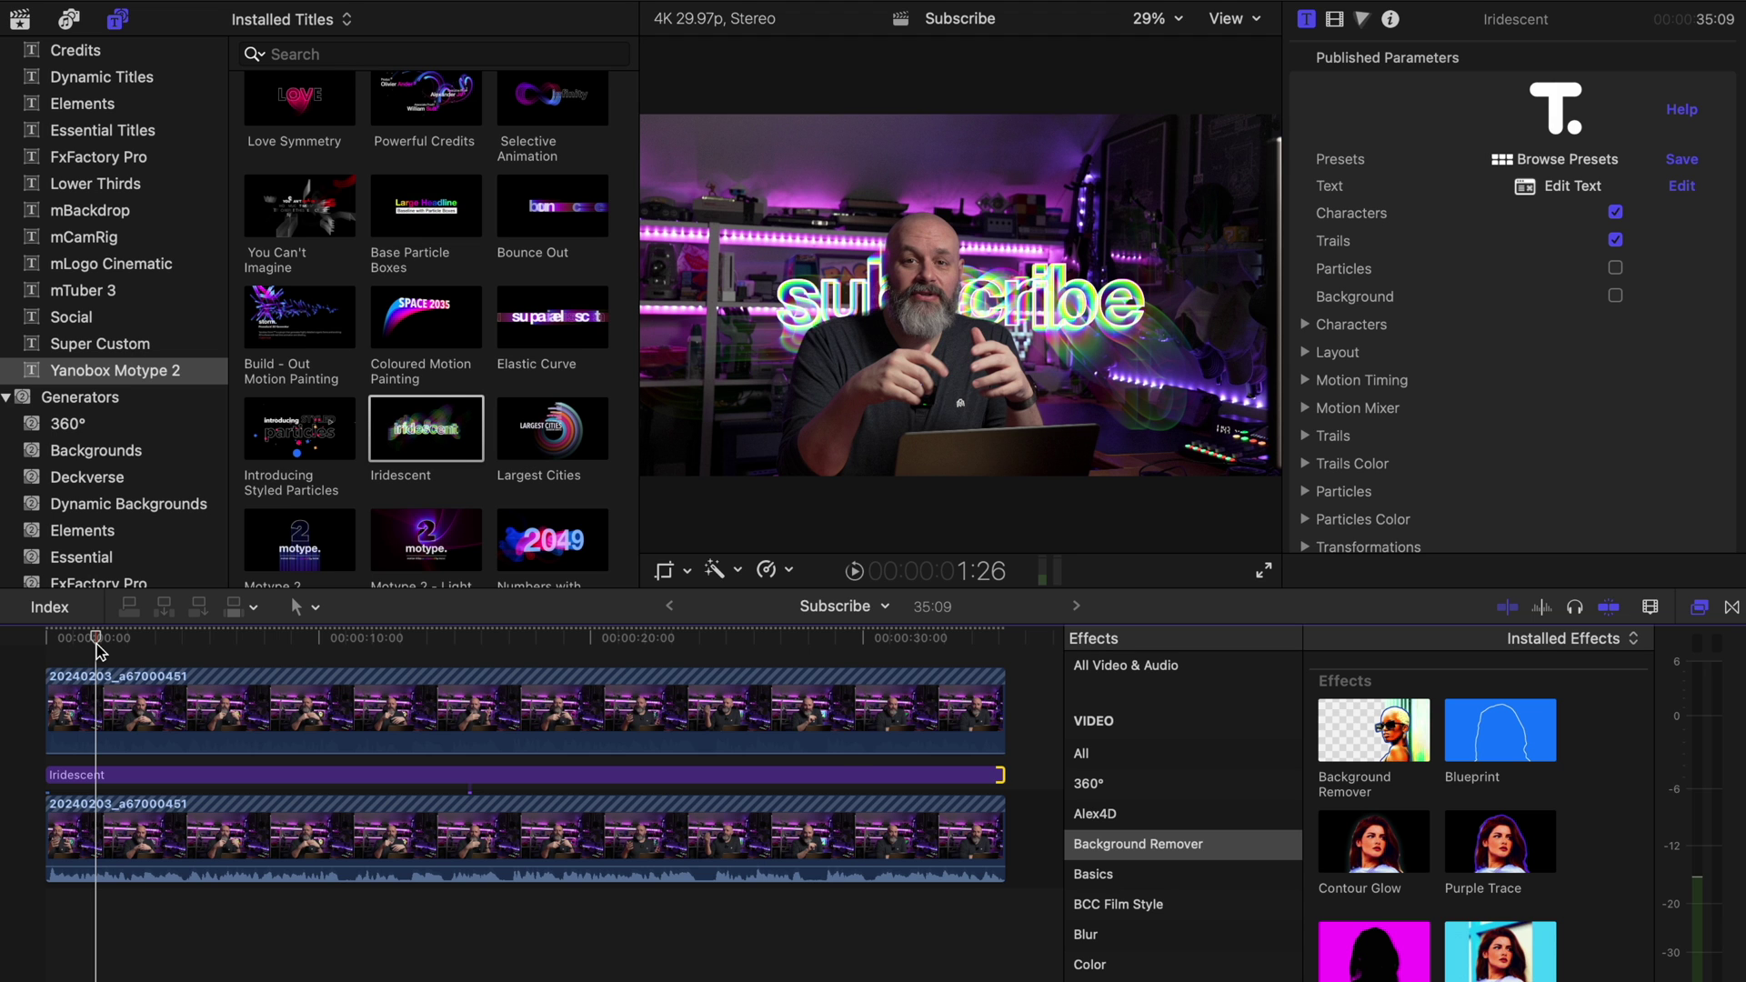
{"action": "key", "text": "XF86AudioMute"}
{"action": "key", "text": "space"}
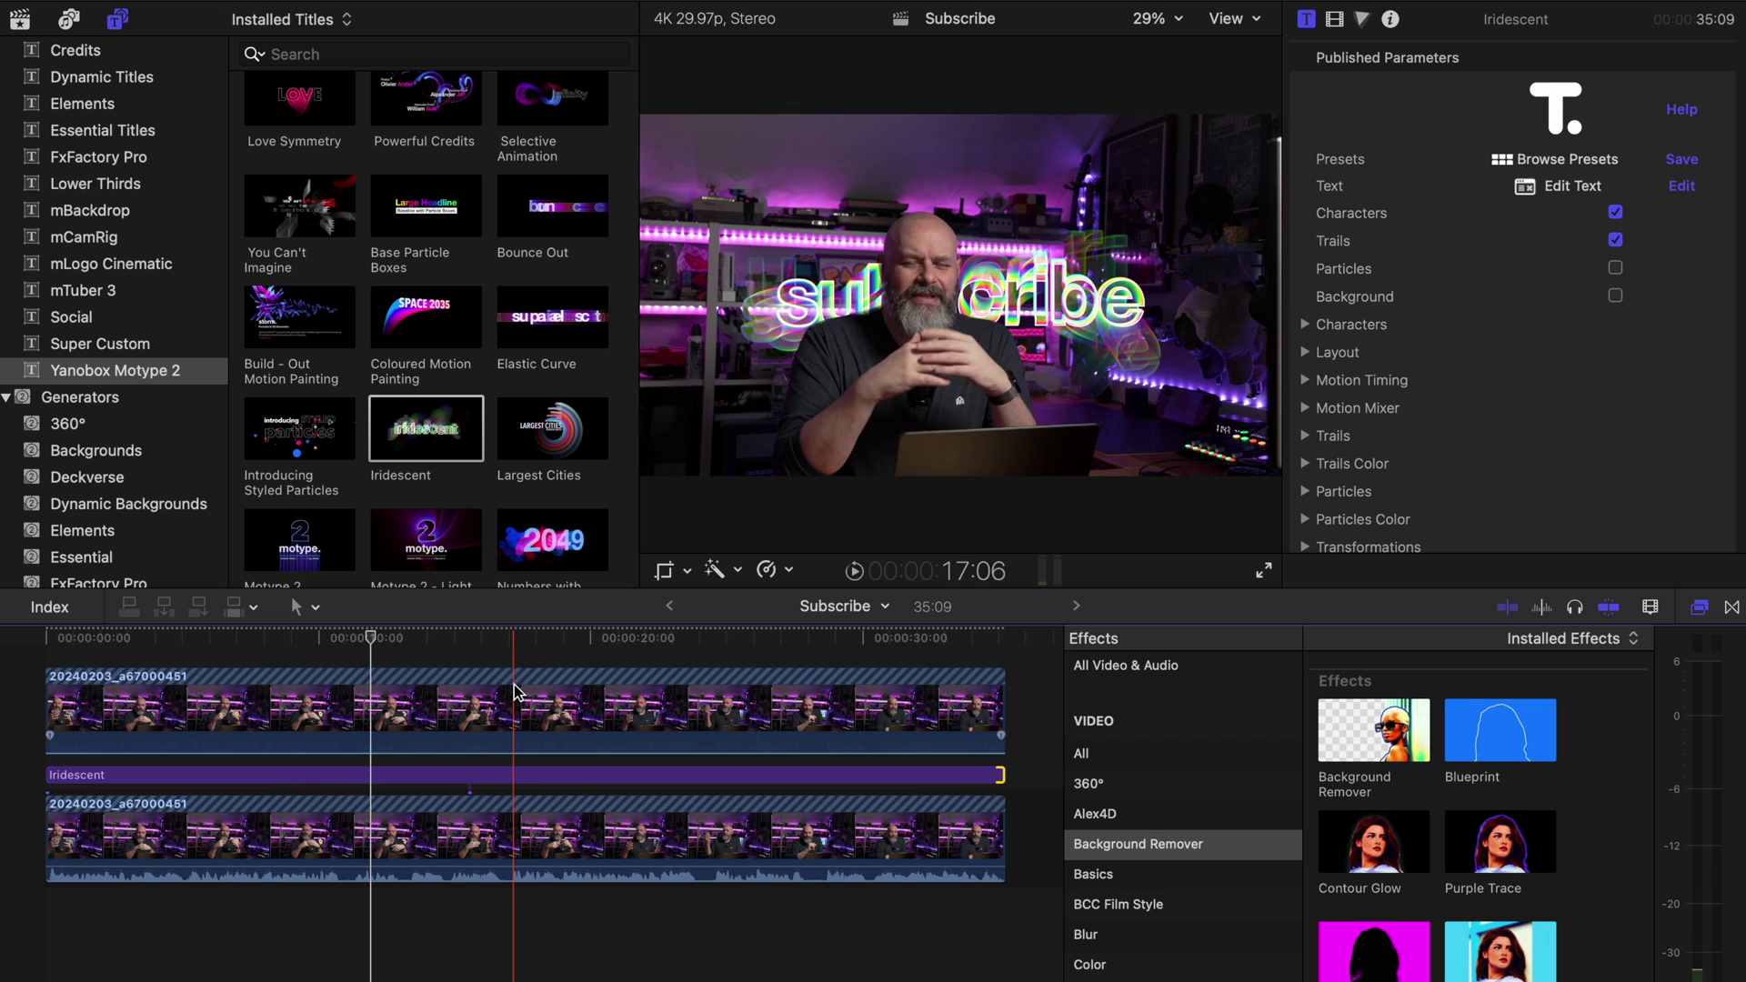
{"action": "left_click", "coordinate": [502, 710]}
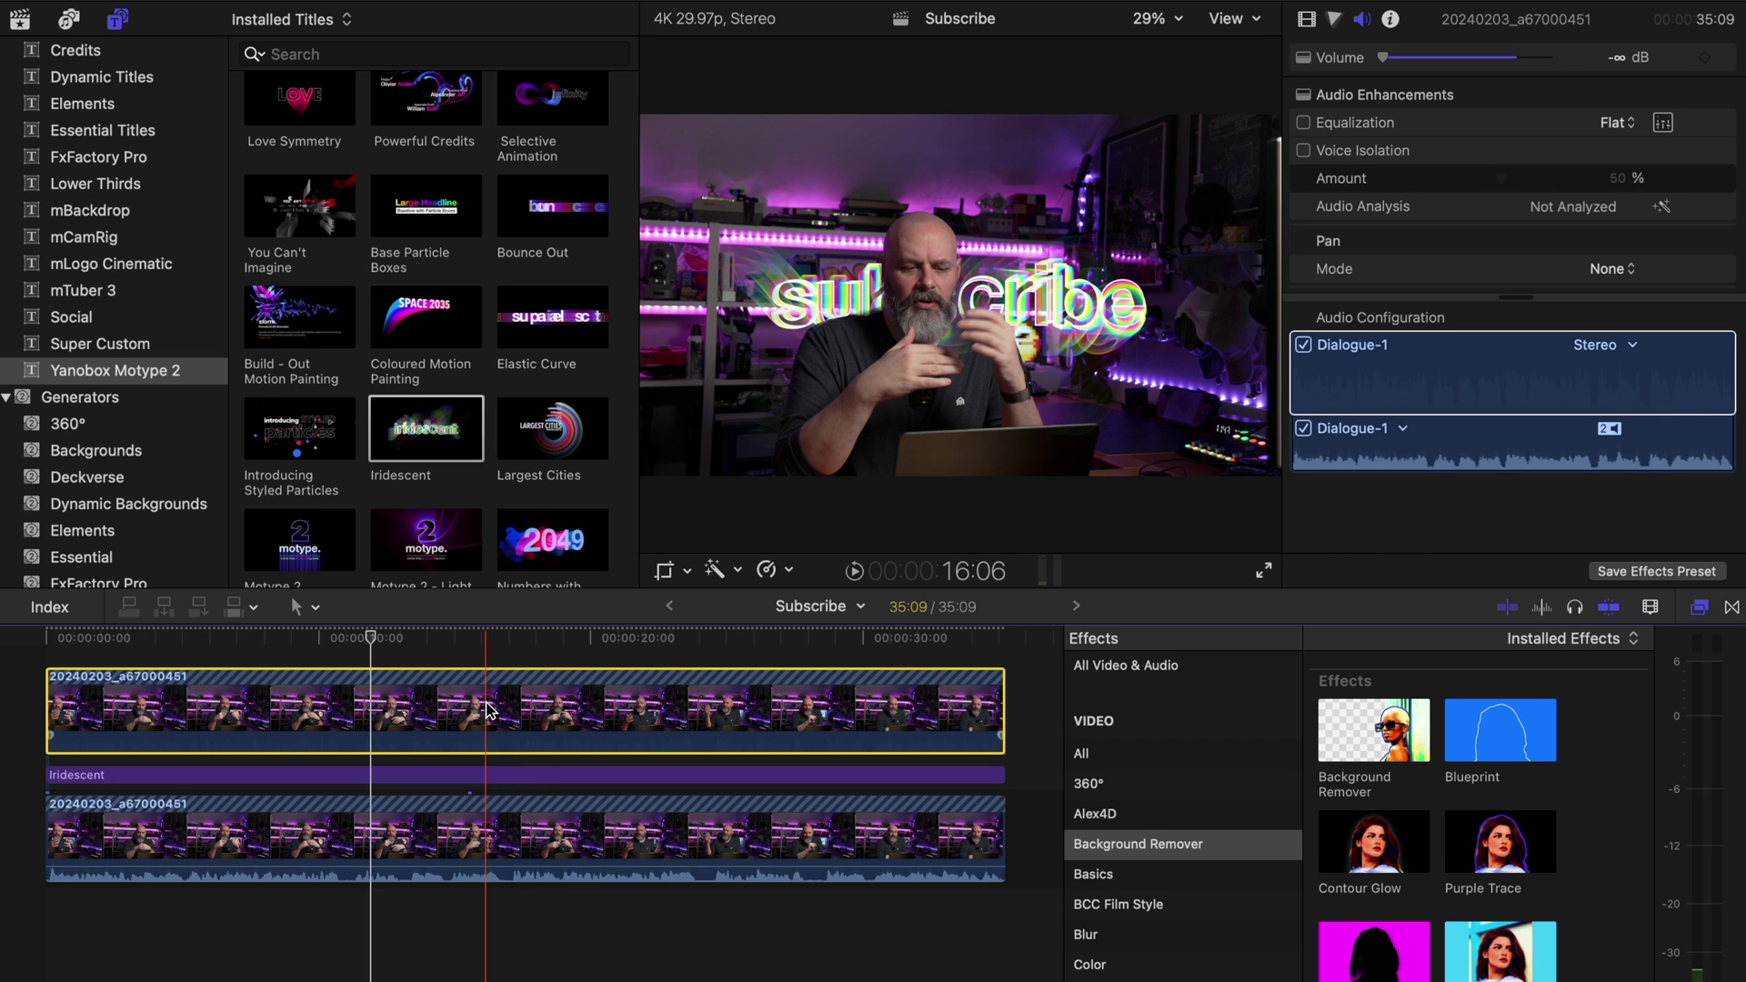
Raise the subscribe title higher in the frame, above the speaker's head.
{"action": "left_click", "coordinate": [516, 781]}
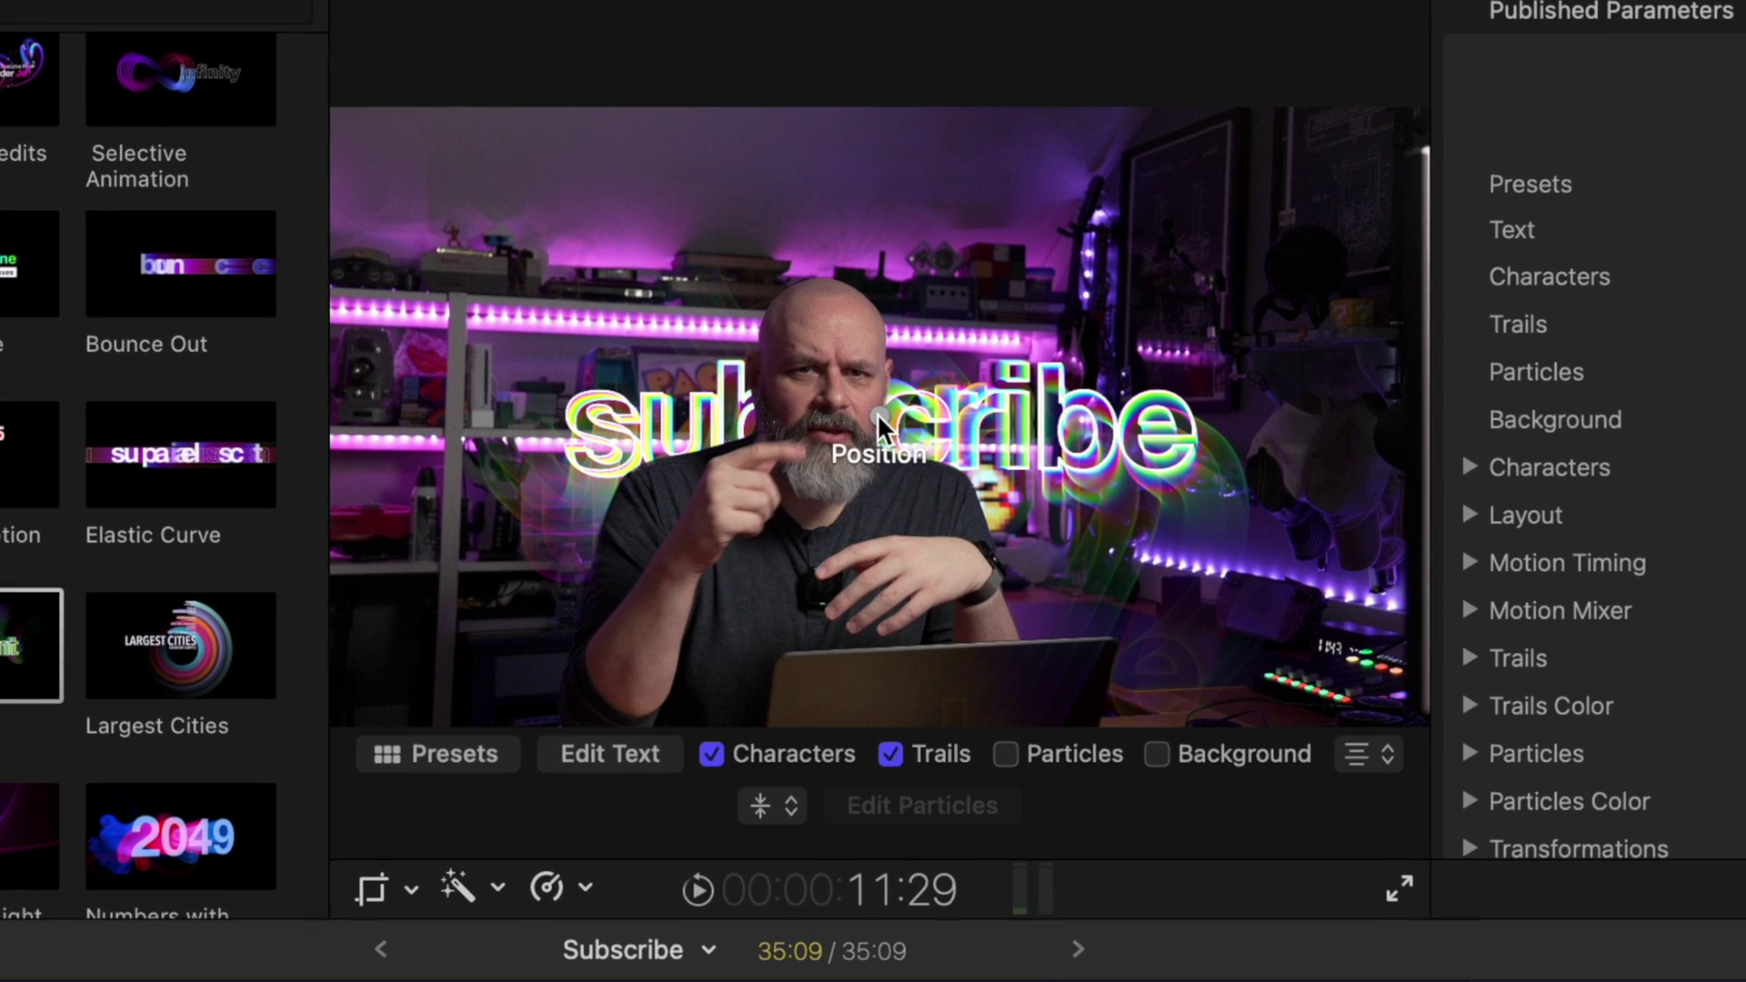
{"action": "left_click_drag", "start_coordinate": [876, 413], "coordinate": [876, 305]}
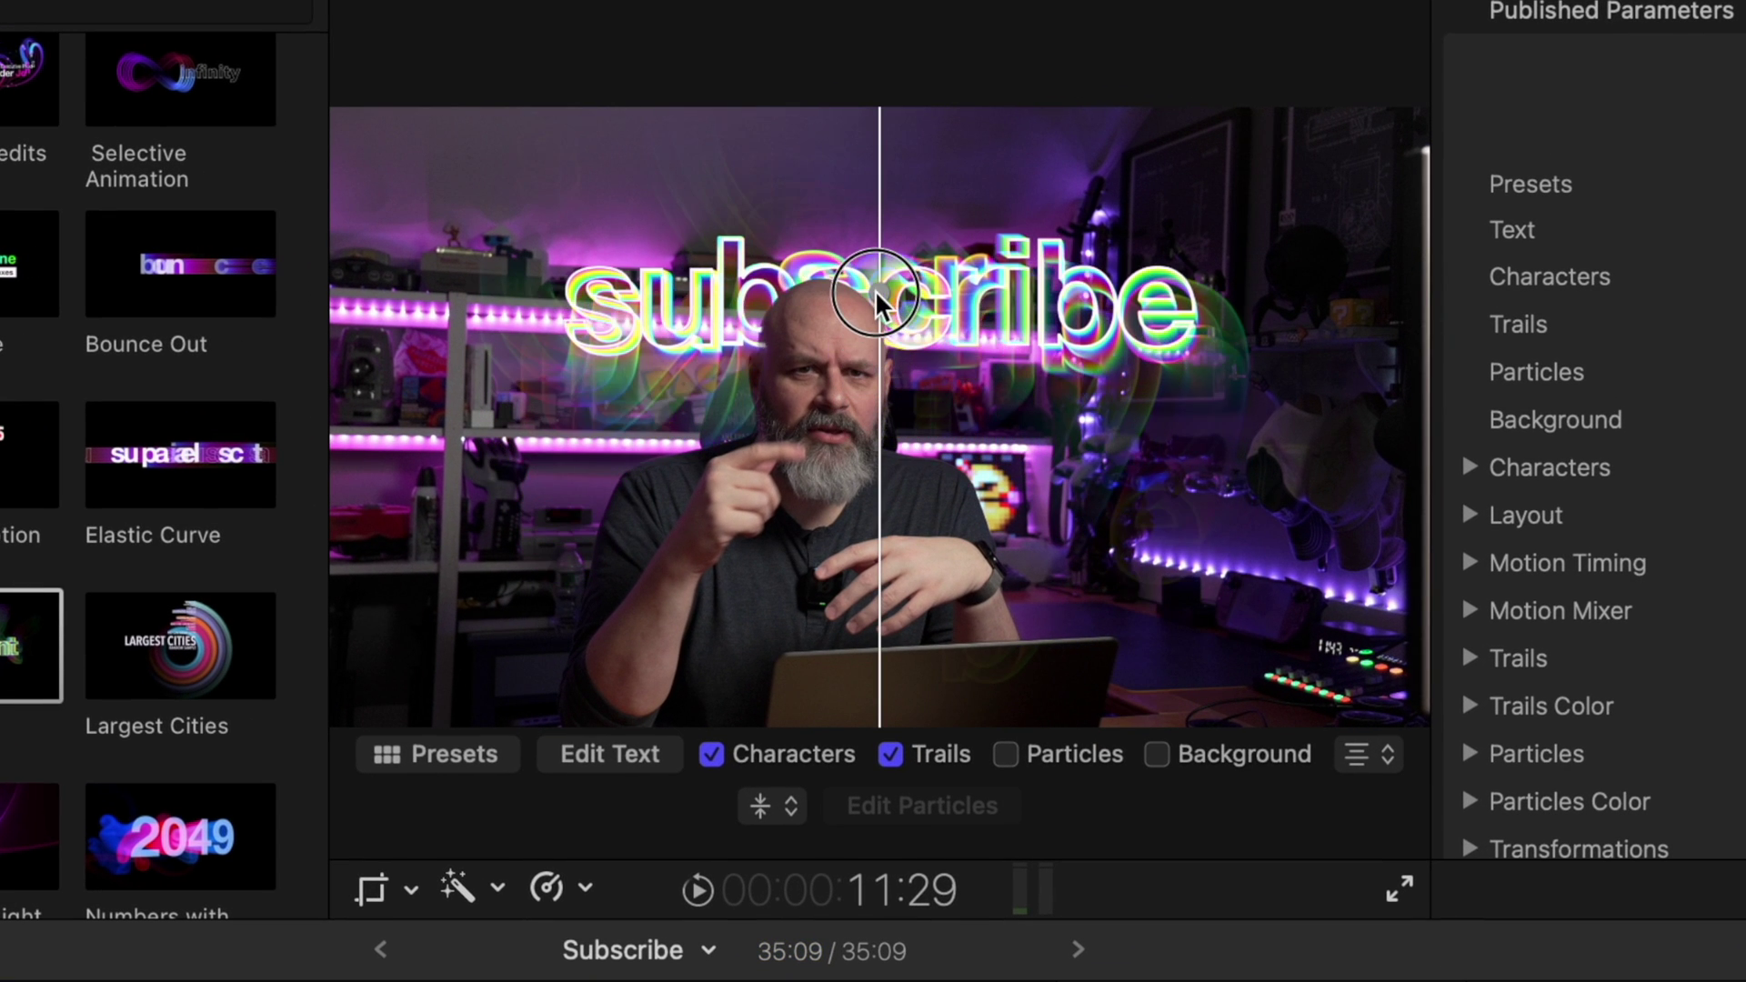
{"action": "left_click_drag", "start_coordinate": [876, 293], "coordinate": [876, 293]}
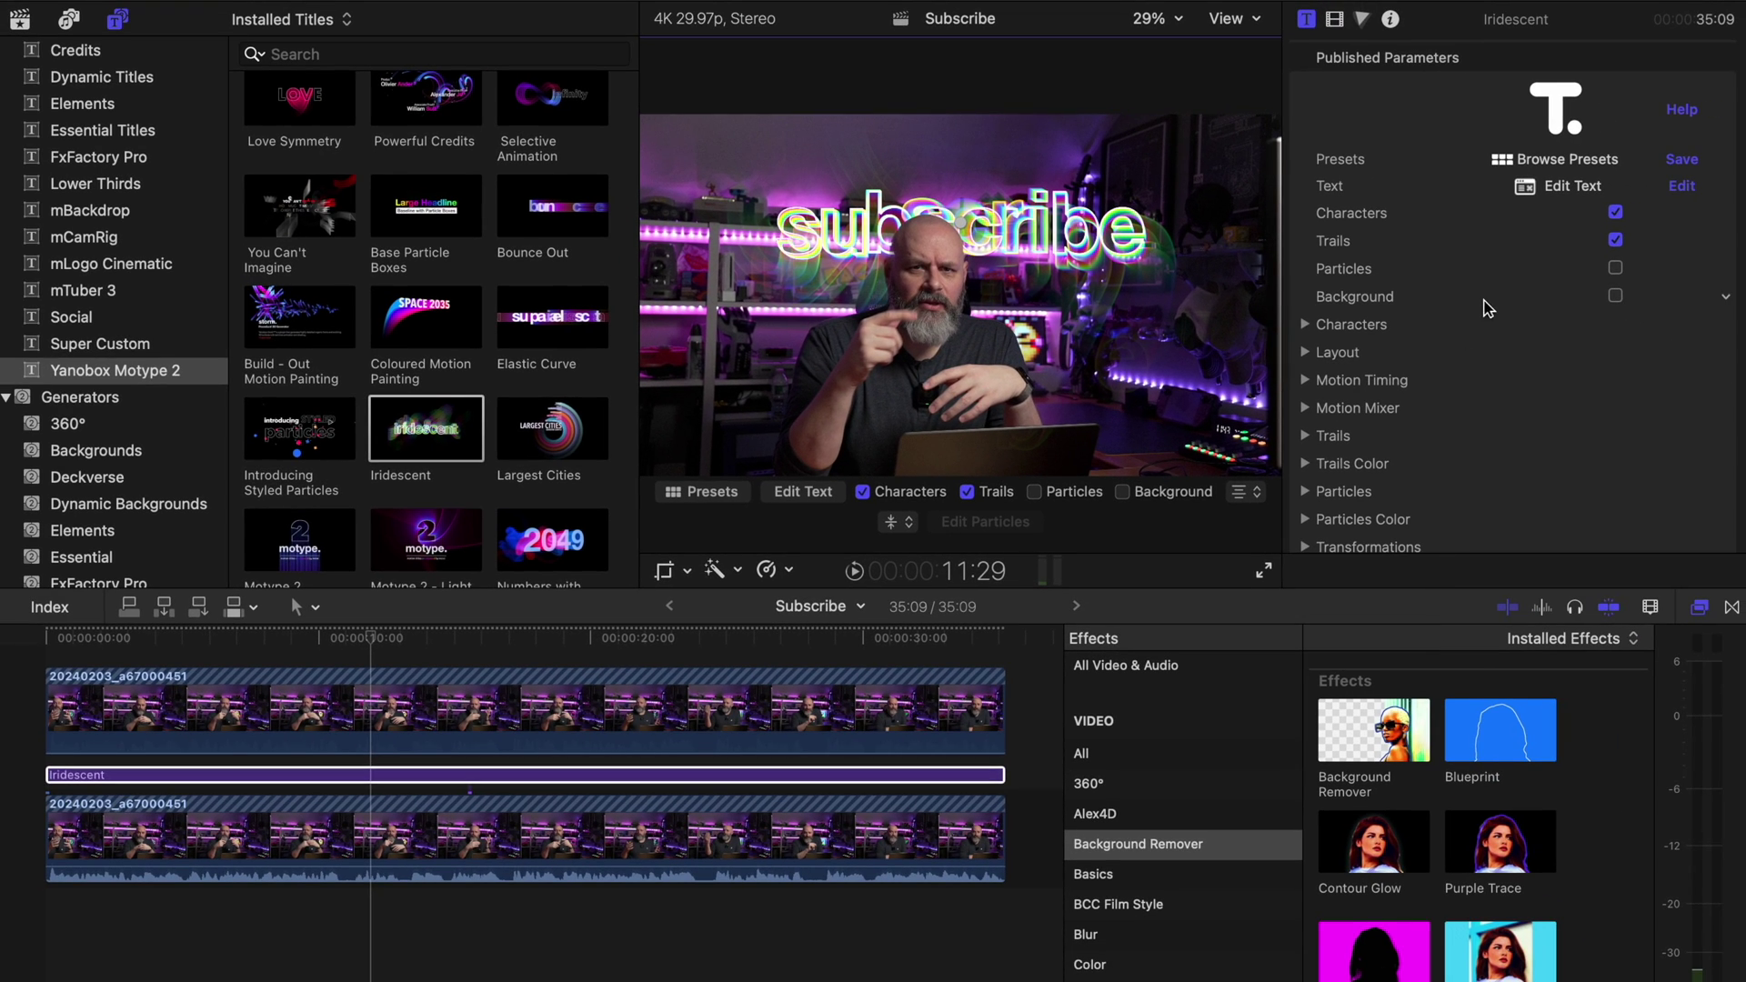
Show the top clip's Background Remover settings (Sensitivity 90%, Output Subject) and open its help page.
{"action": "left_click", "coordinate": [556, 711]}
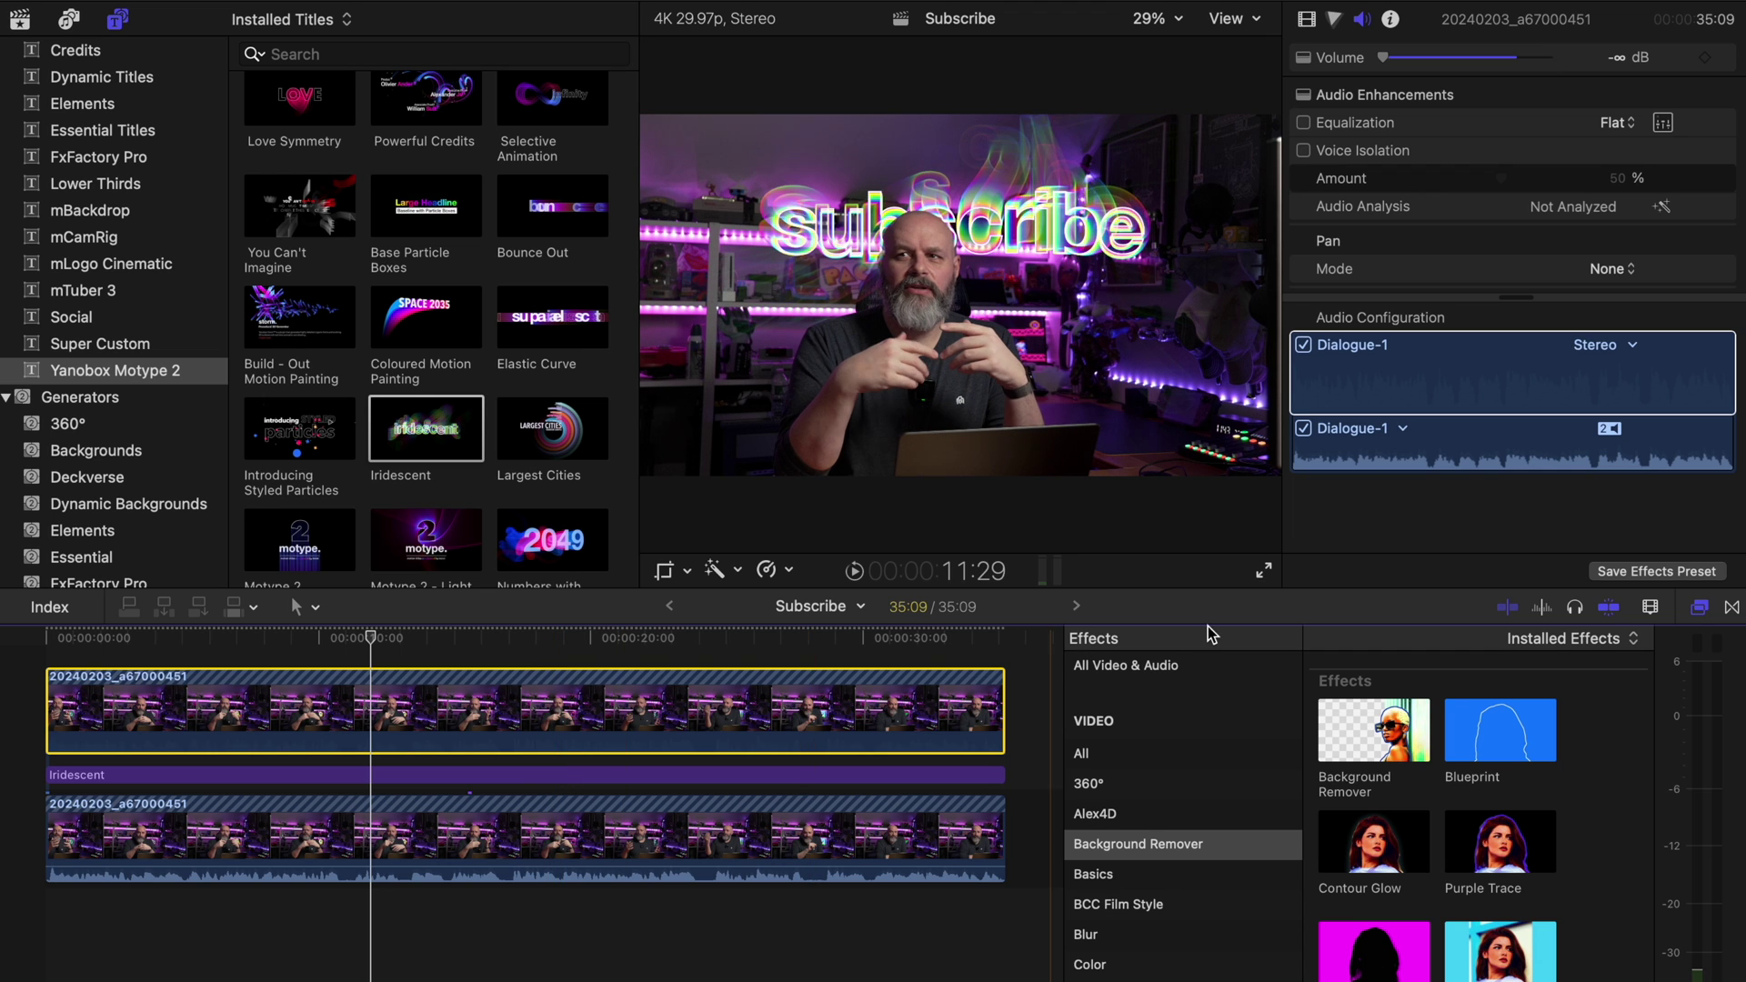
{"action": "left_click", "coordinate": [1318, 382]}
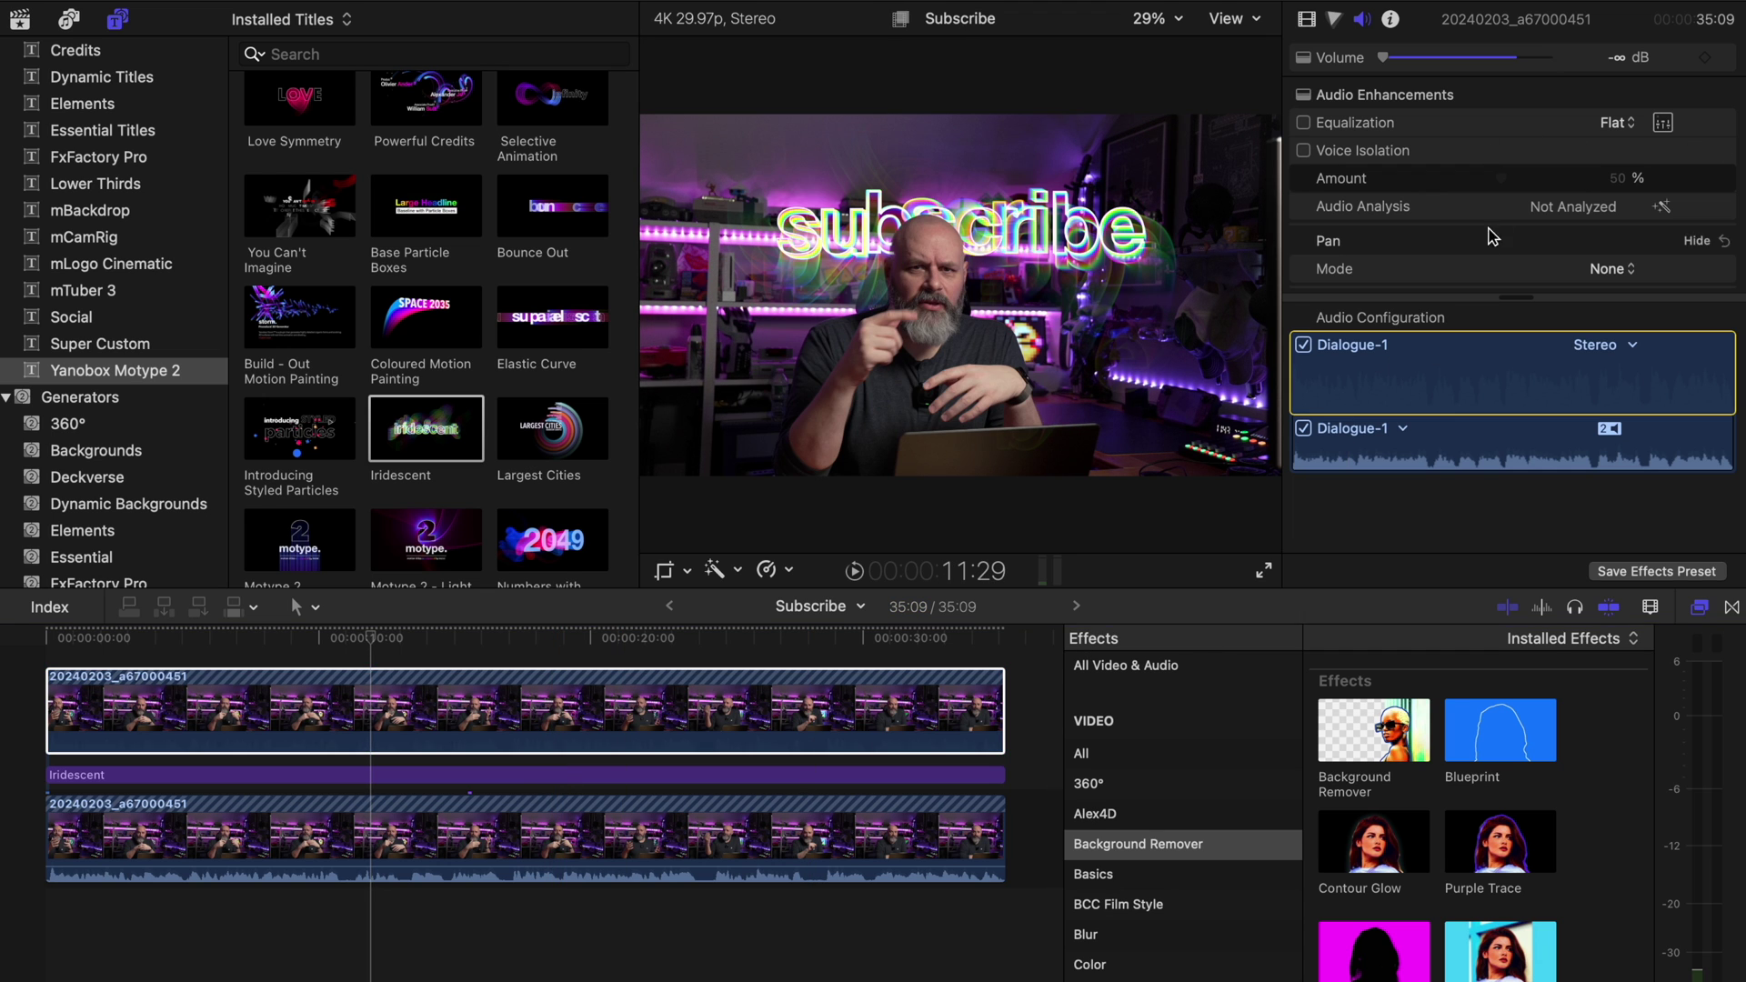
{"action": "left_click", "coordinate": [1307, 18]}
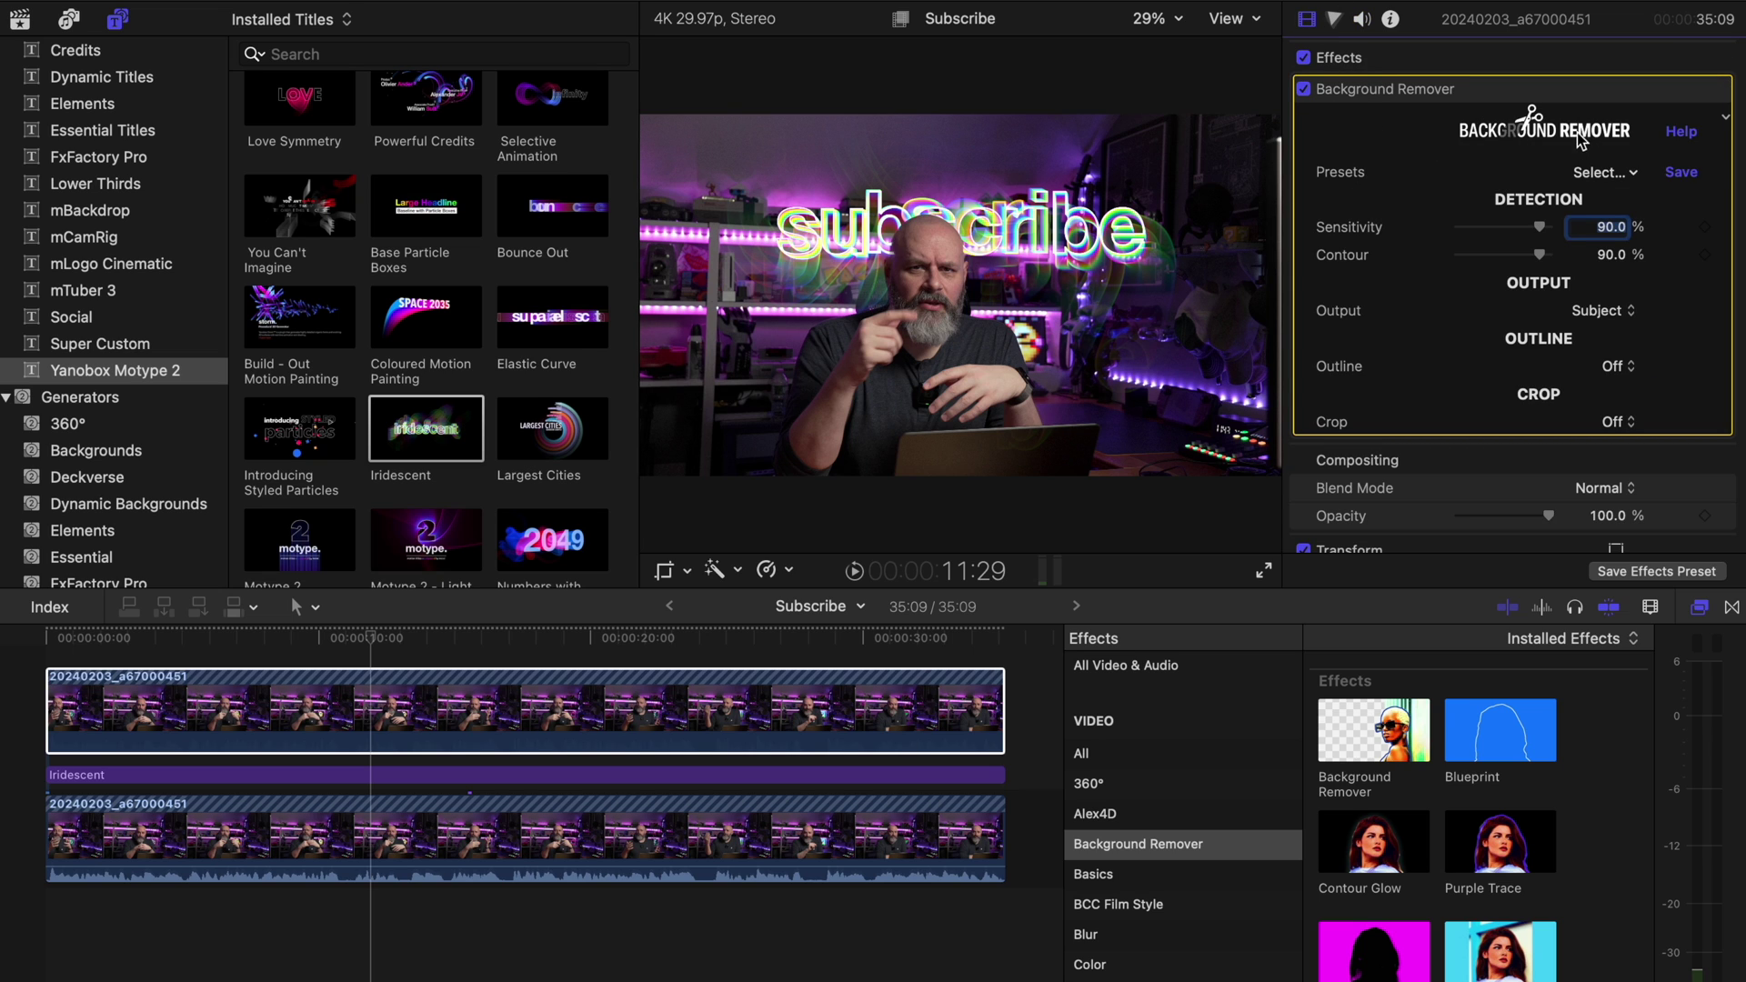
{"action": "left_click", "coordinate": [1682, 133]}
Scroll through the Background Remover help page in Chrome, then switch back to Final Cut Pro.
{"action": "scroll", "coordinate": [1026, 649], "scroll_direction": "down", "scroll_amount": 20}
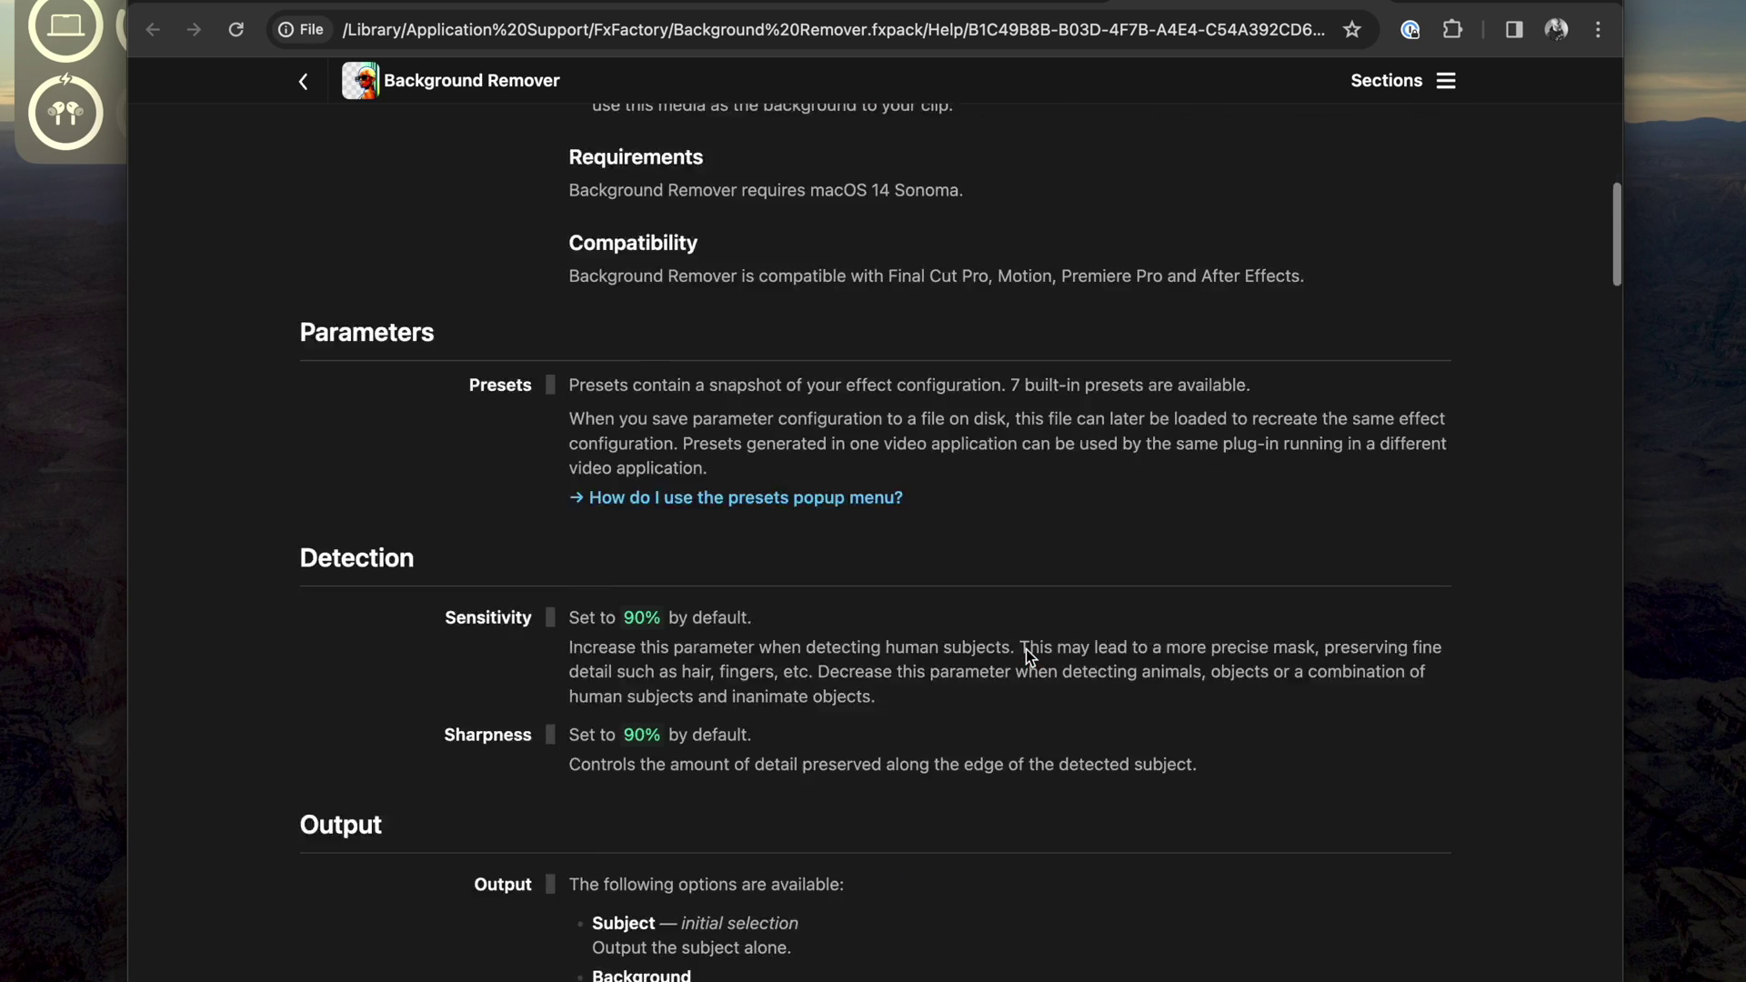
{"action": "scroll", "coordinate": [1026, 656], "scroll_direction": "down", "scroll_amount": 5}
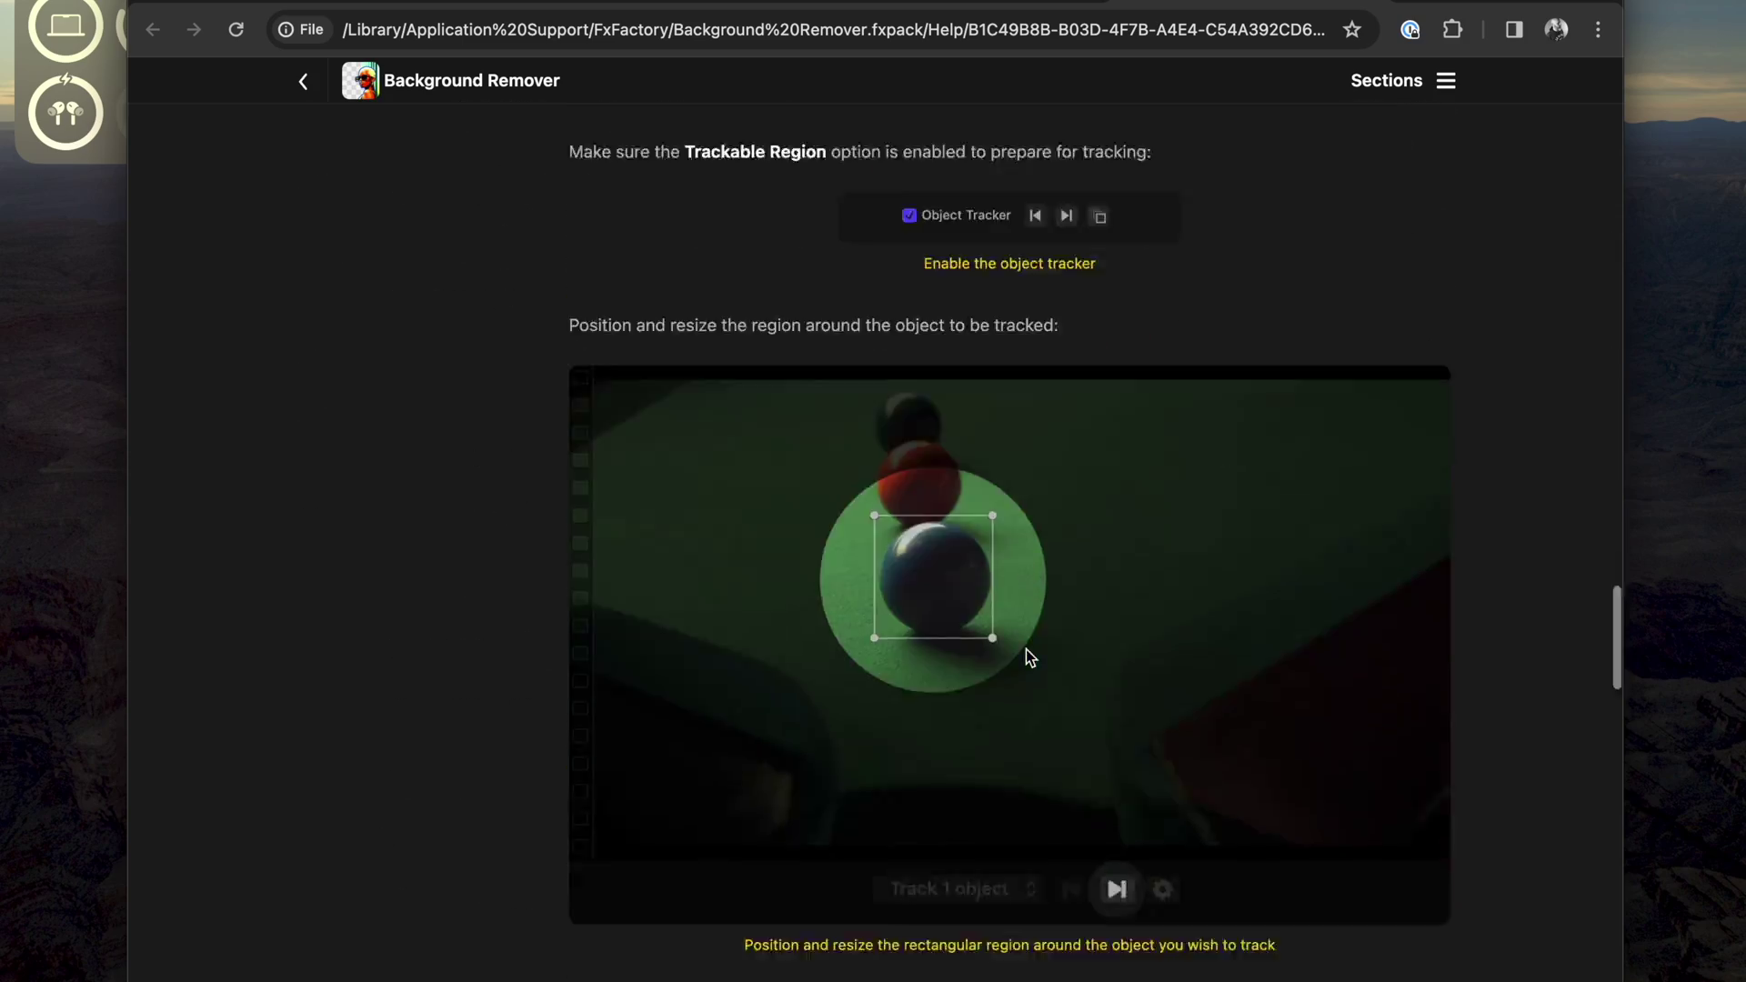
{"action": "scroll", "coordinate": [1025, 656], "scroll_direction": "up", "scroll_amount": 20}
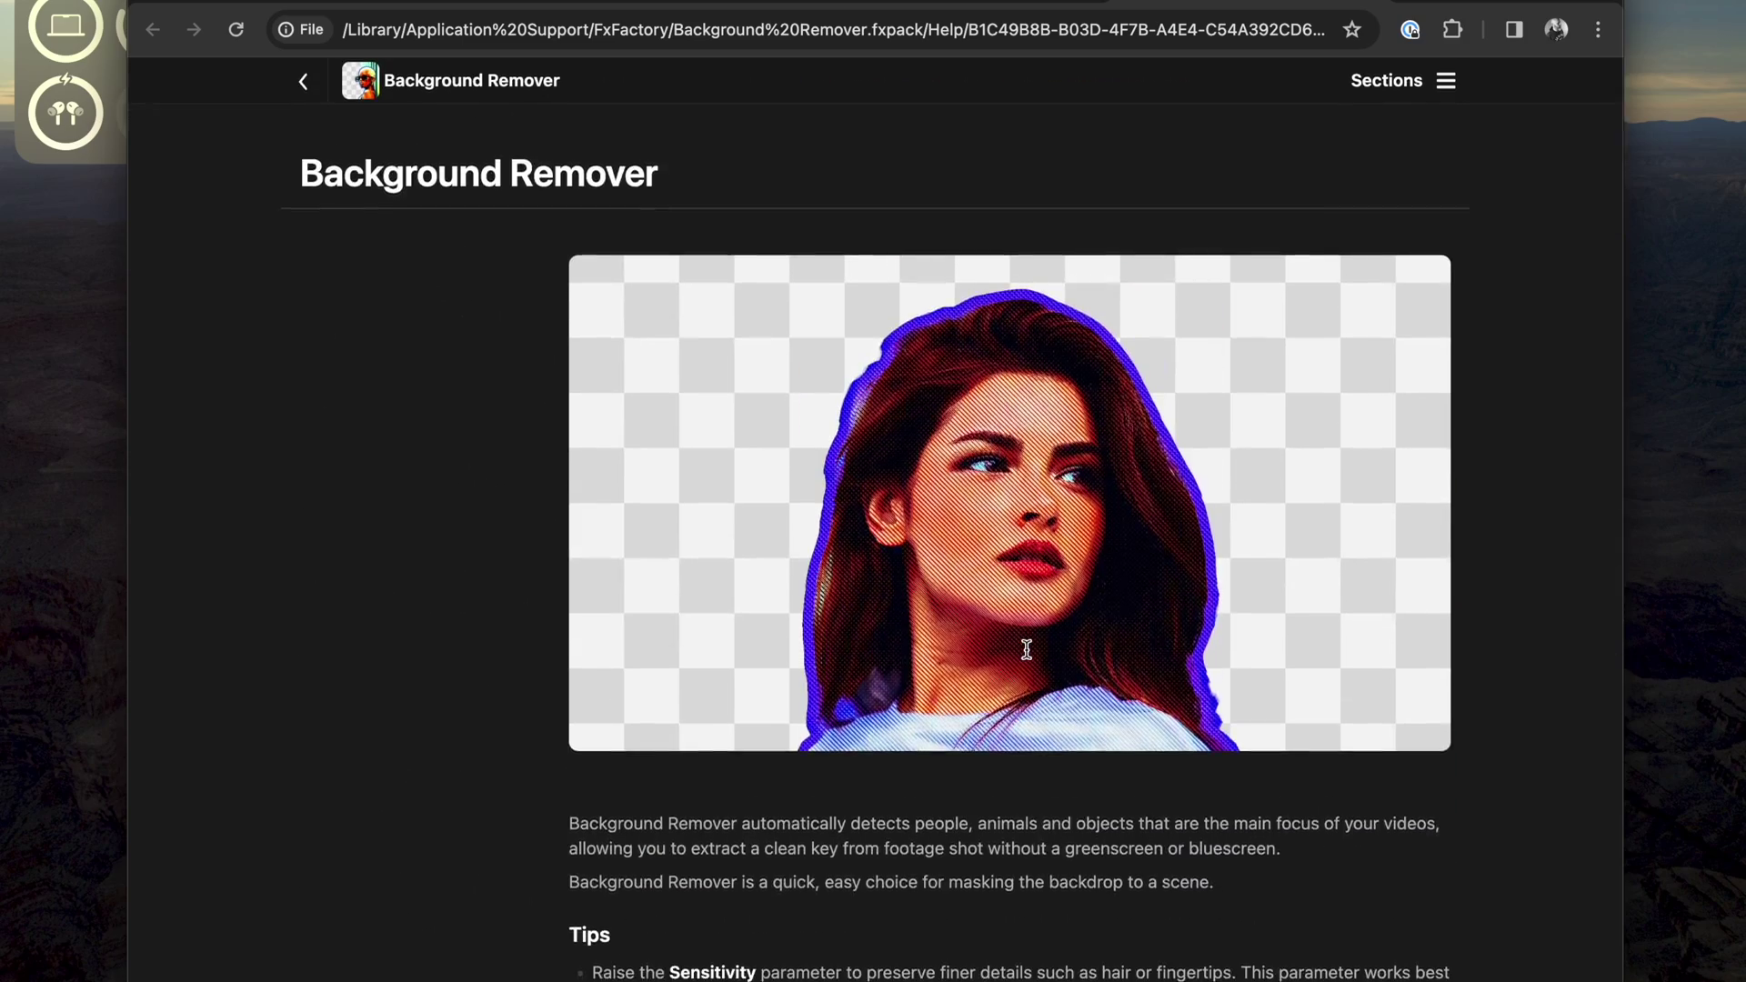
{"action": "scroll", "coordinate": [1026, 649], "scroll_direction": "down", "scroll_amount": 3}
{"action": "key", "text": "super+Tab"}
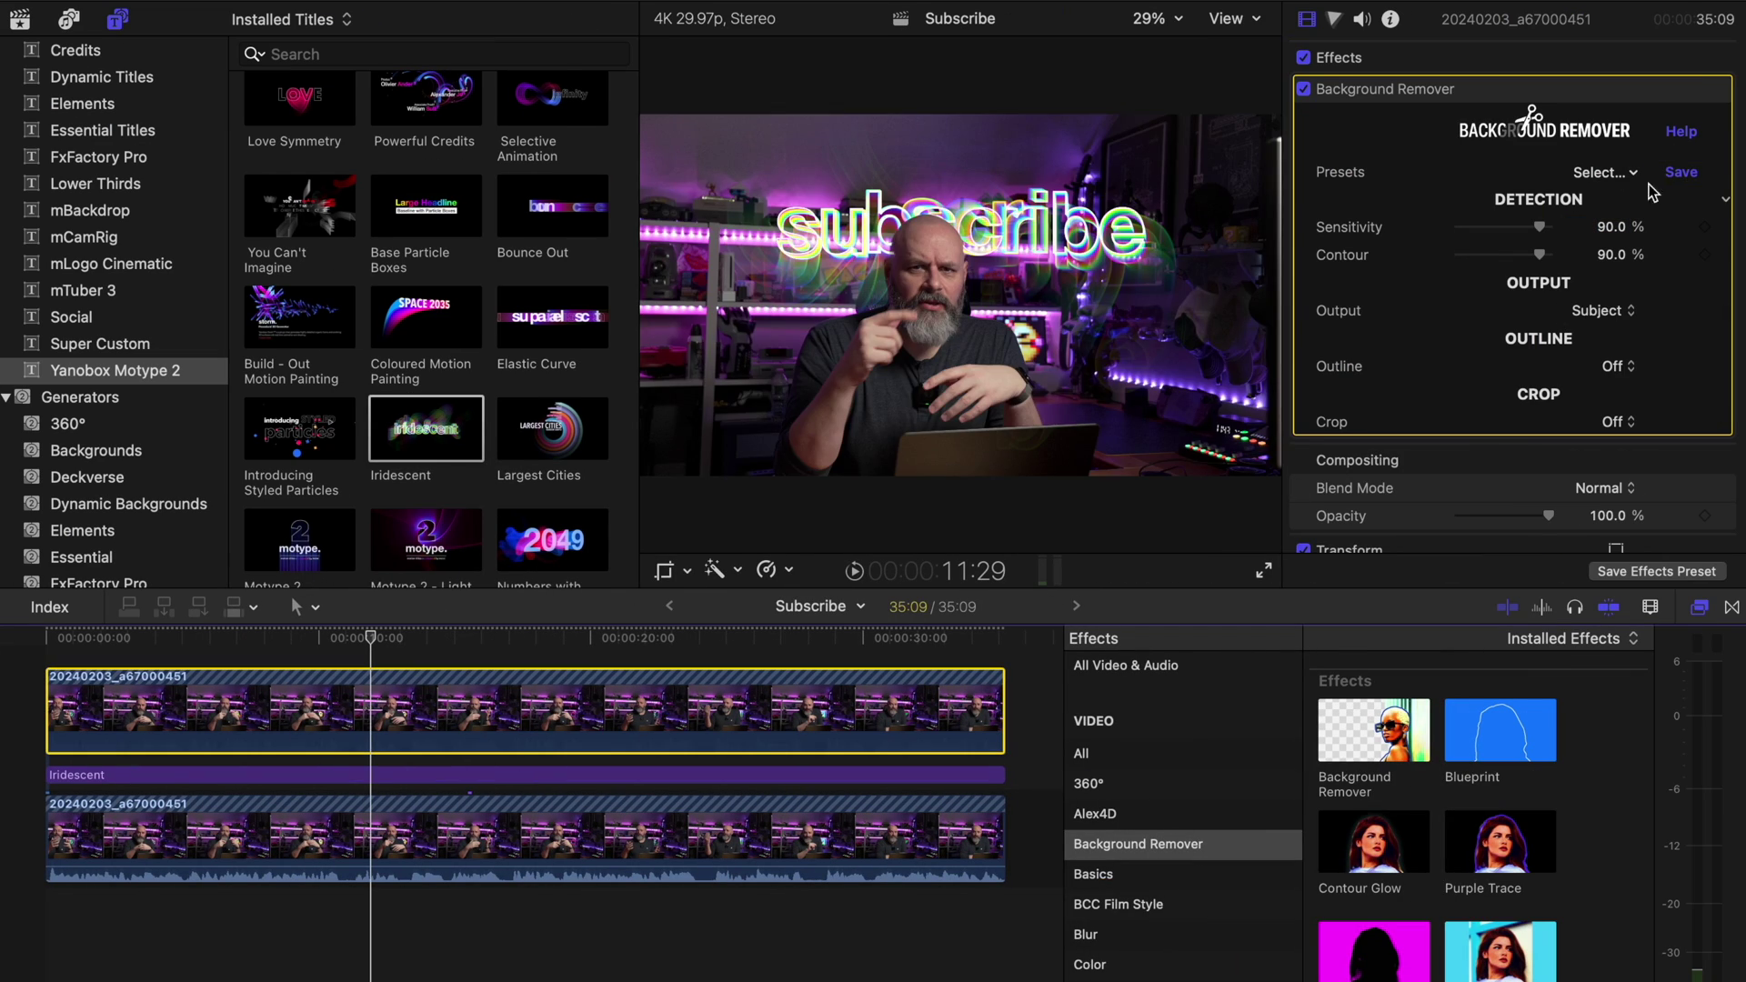
Apply the Purple Trace preset and switch Output to Background, then back to Subject.
{"action": "left_click", "coordinate": [1607, 176]}
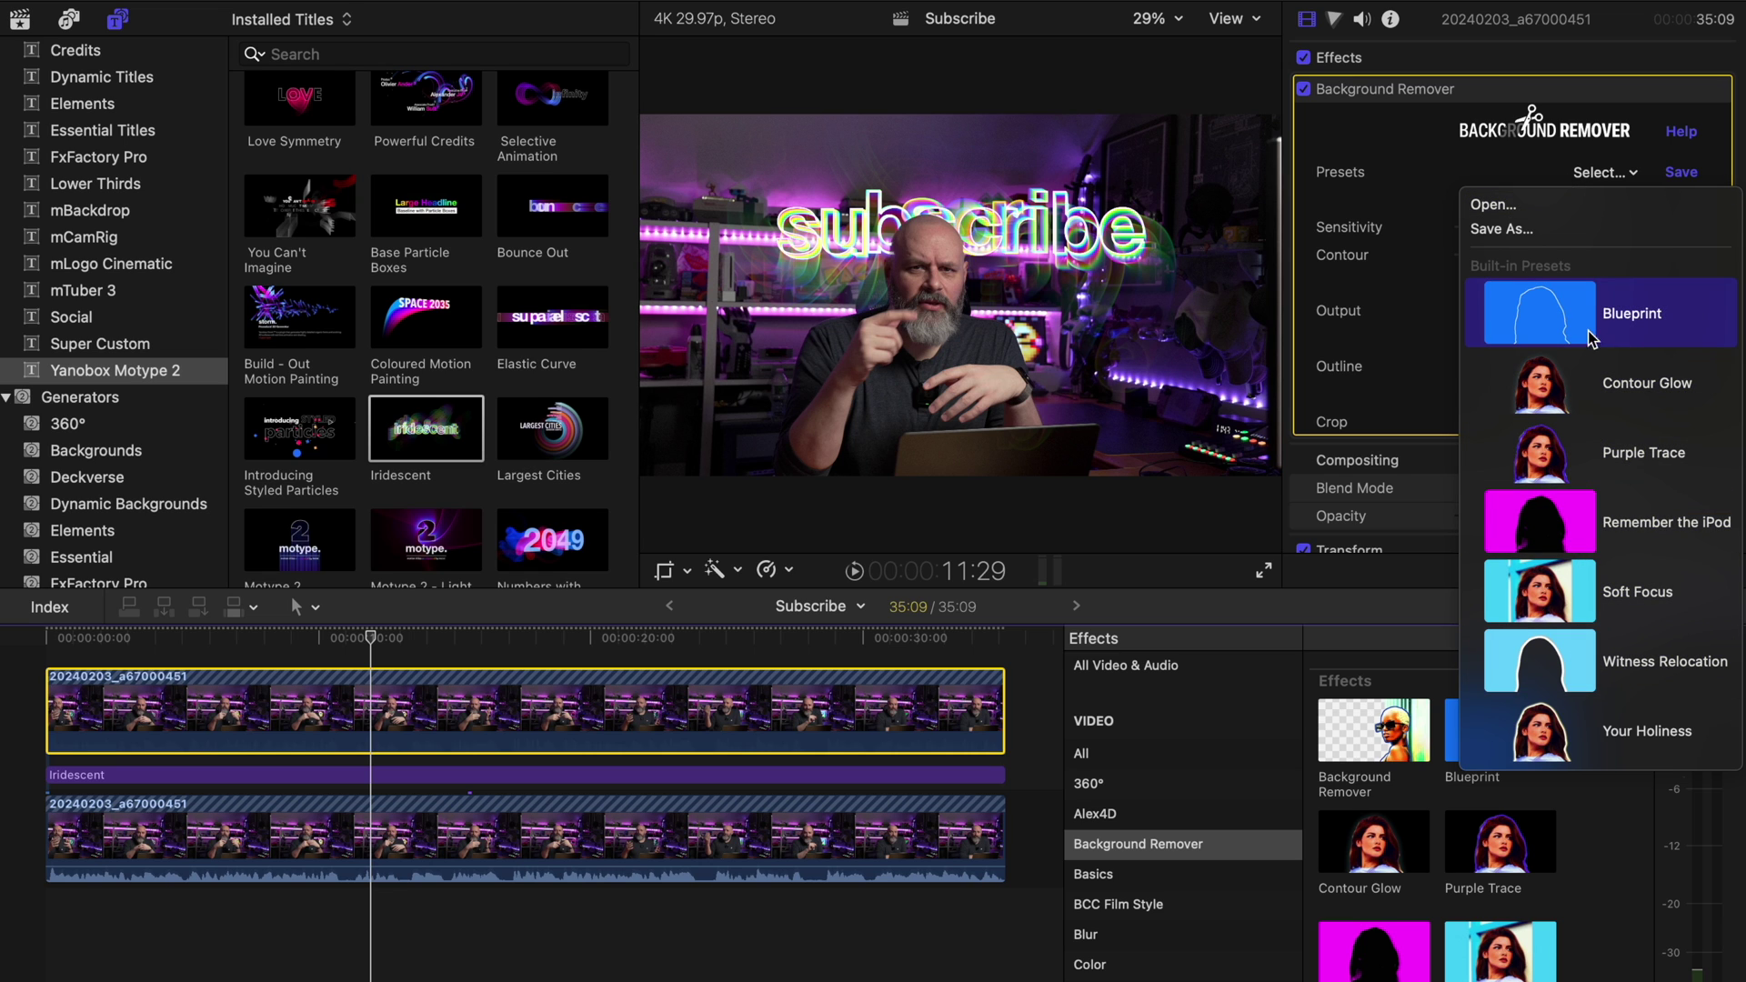
{"action": "left_click", "coordinate": [1586, 455]}
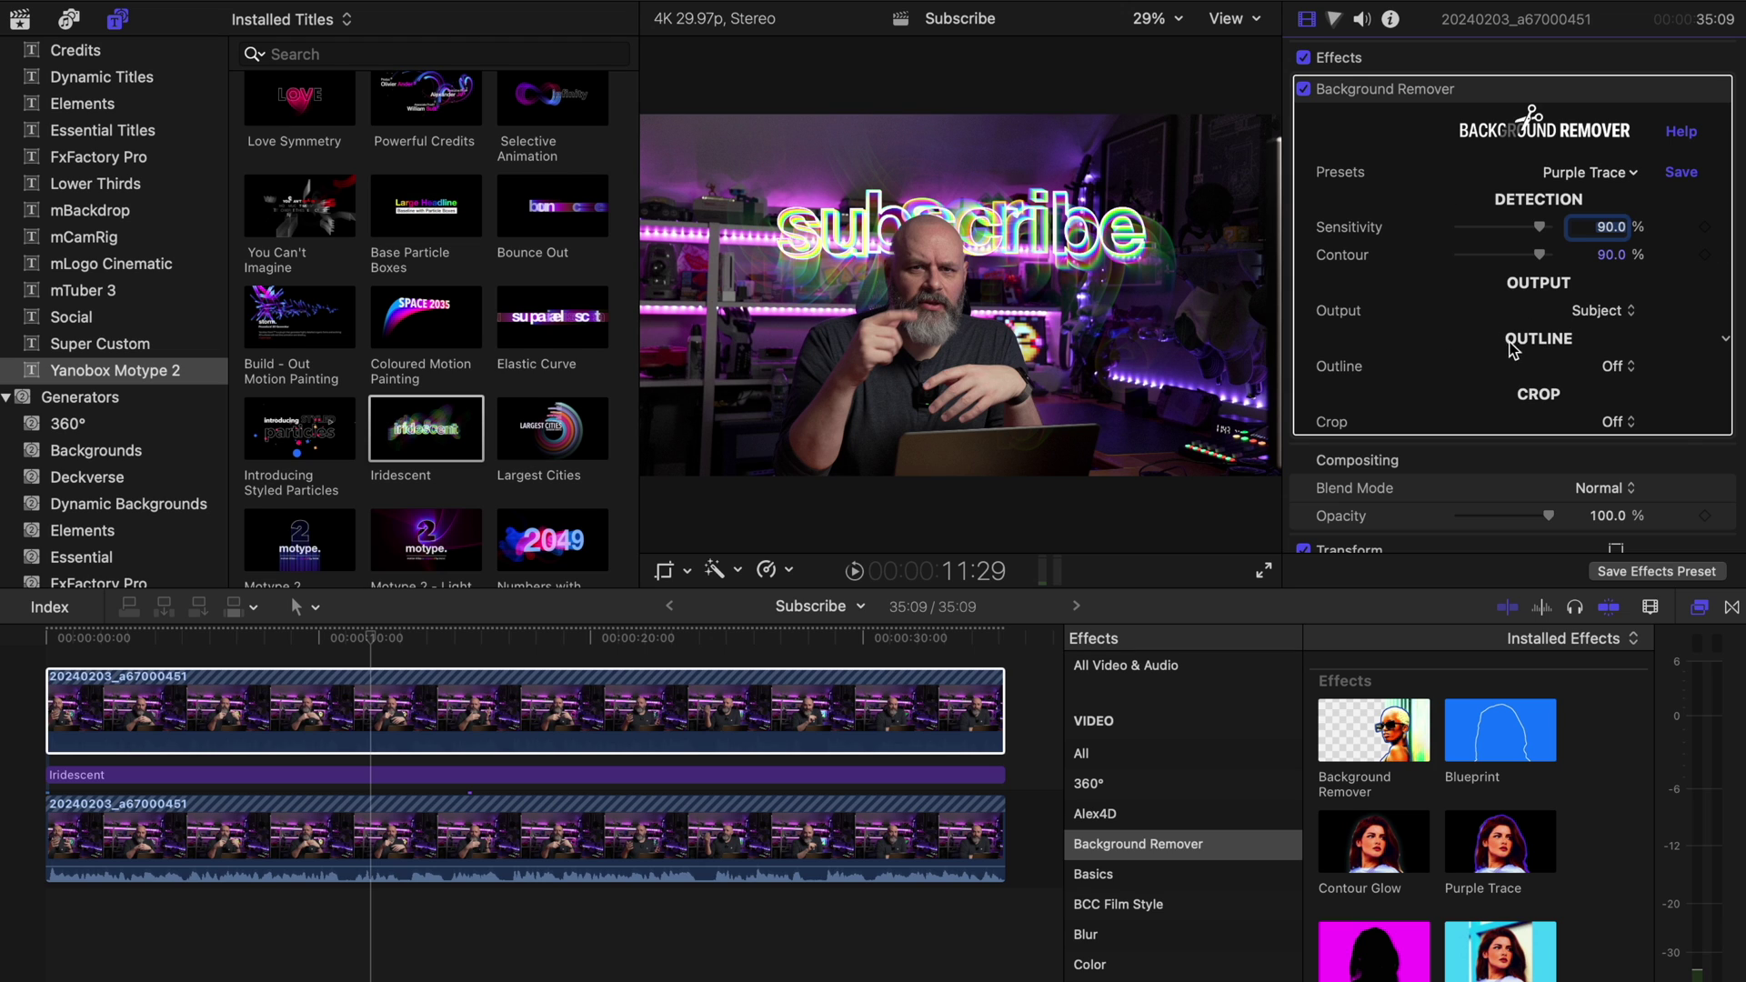
{"action": "left_click", "coordinate": [1603, 311]}
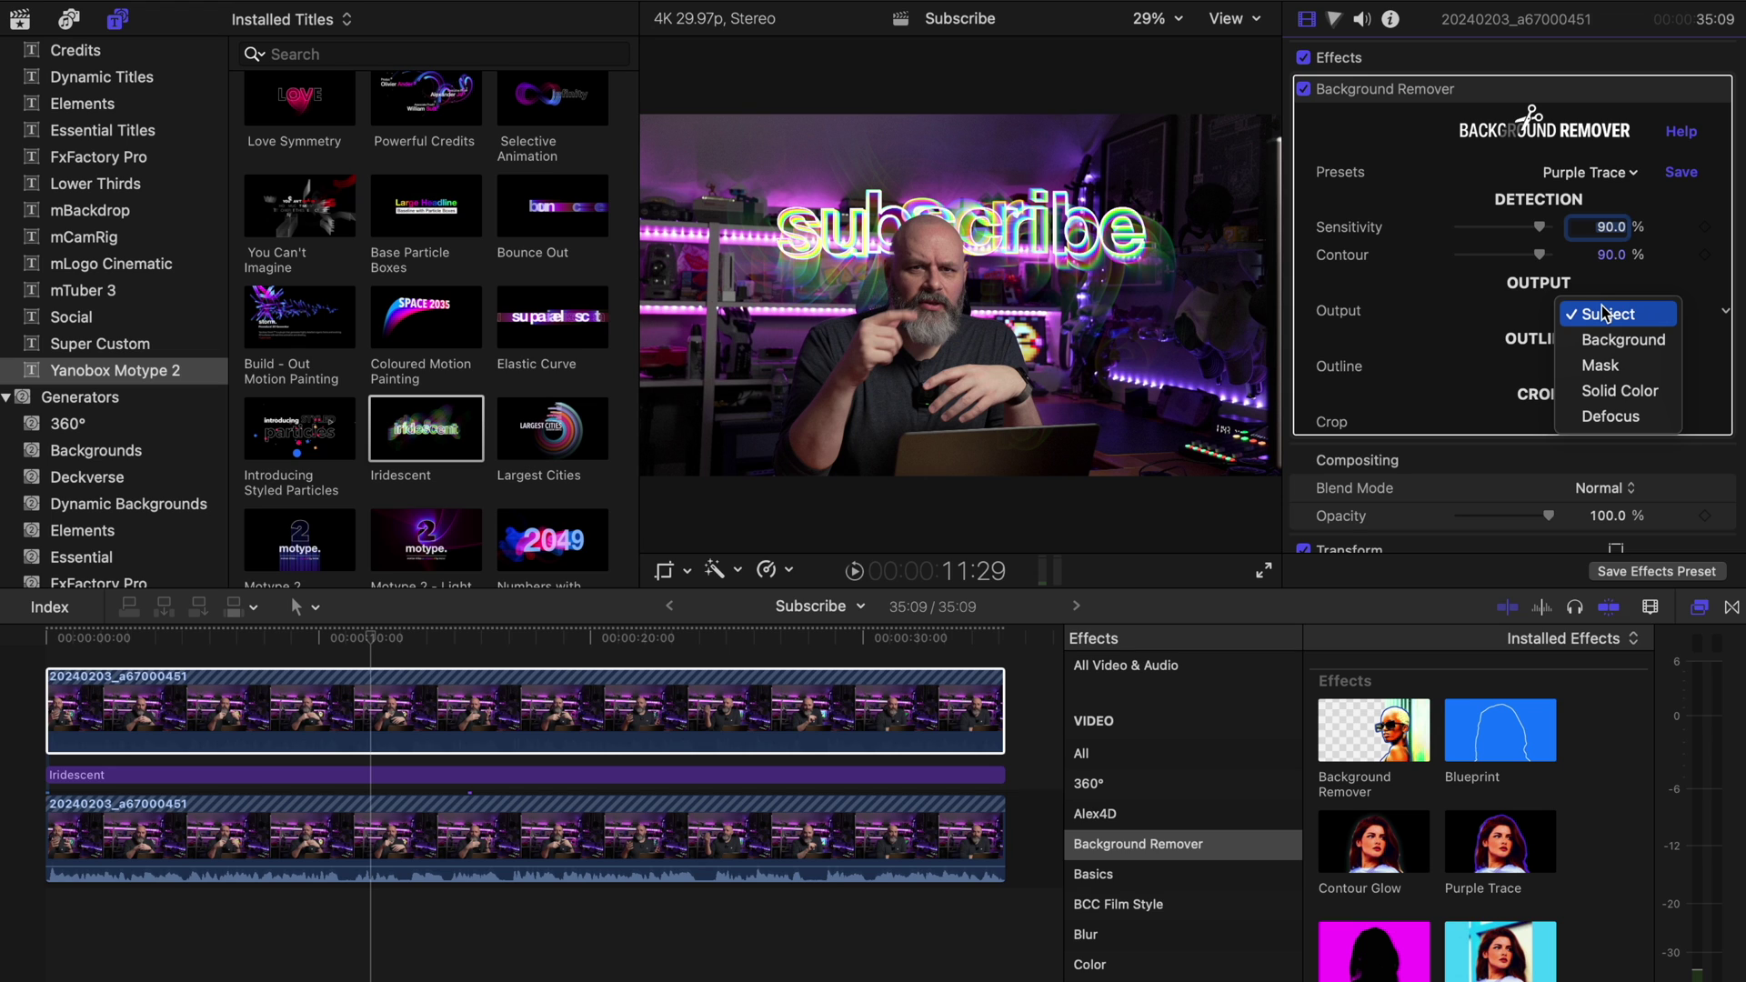
{"action": "left_click", "coordinate": [1601, 336]}
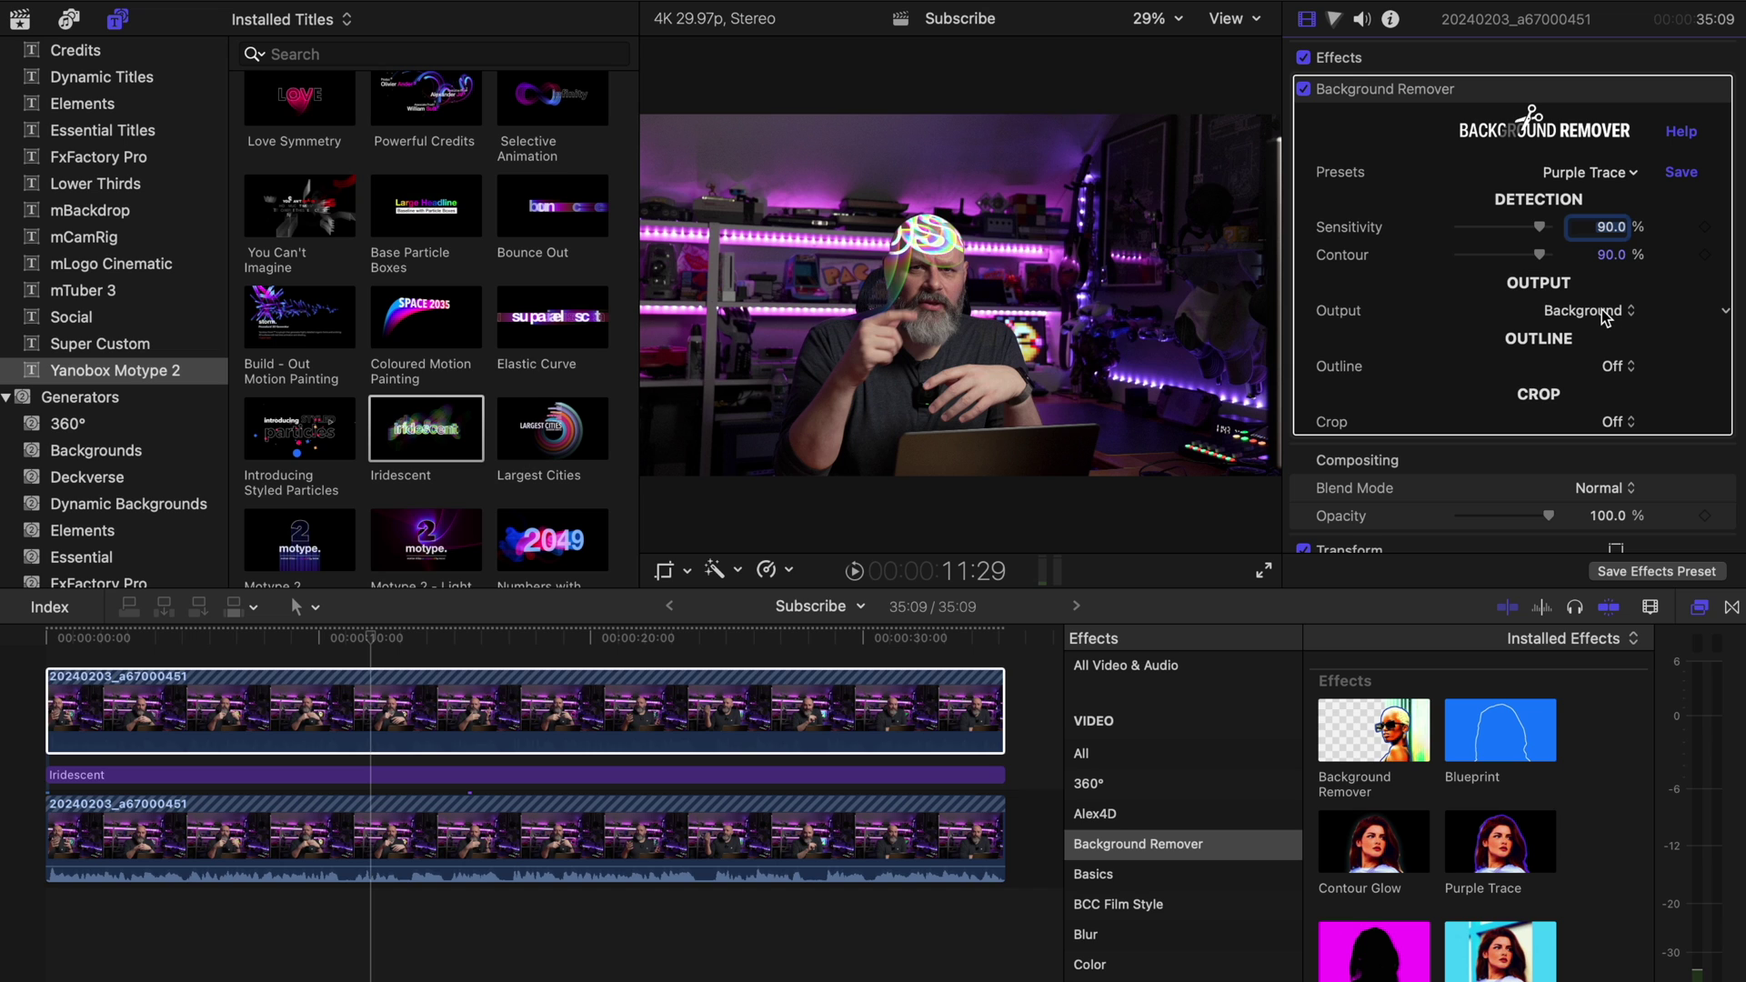
{"action": "left_click", "coordinate": [1594, 304]}
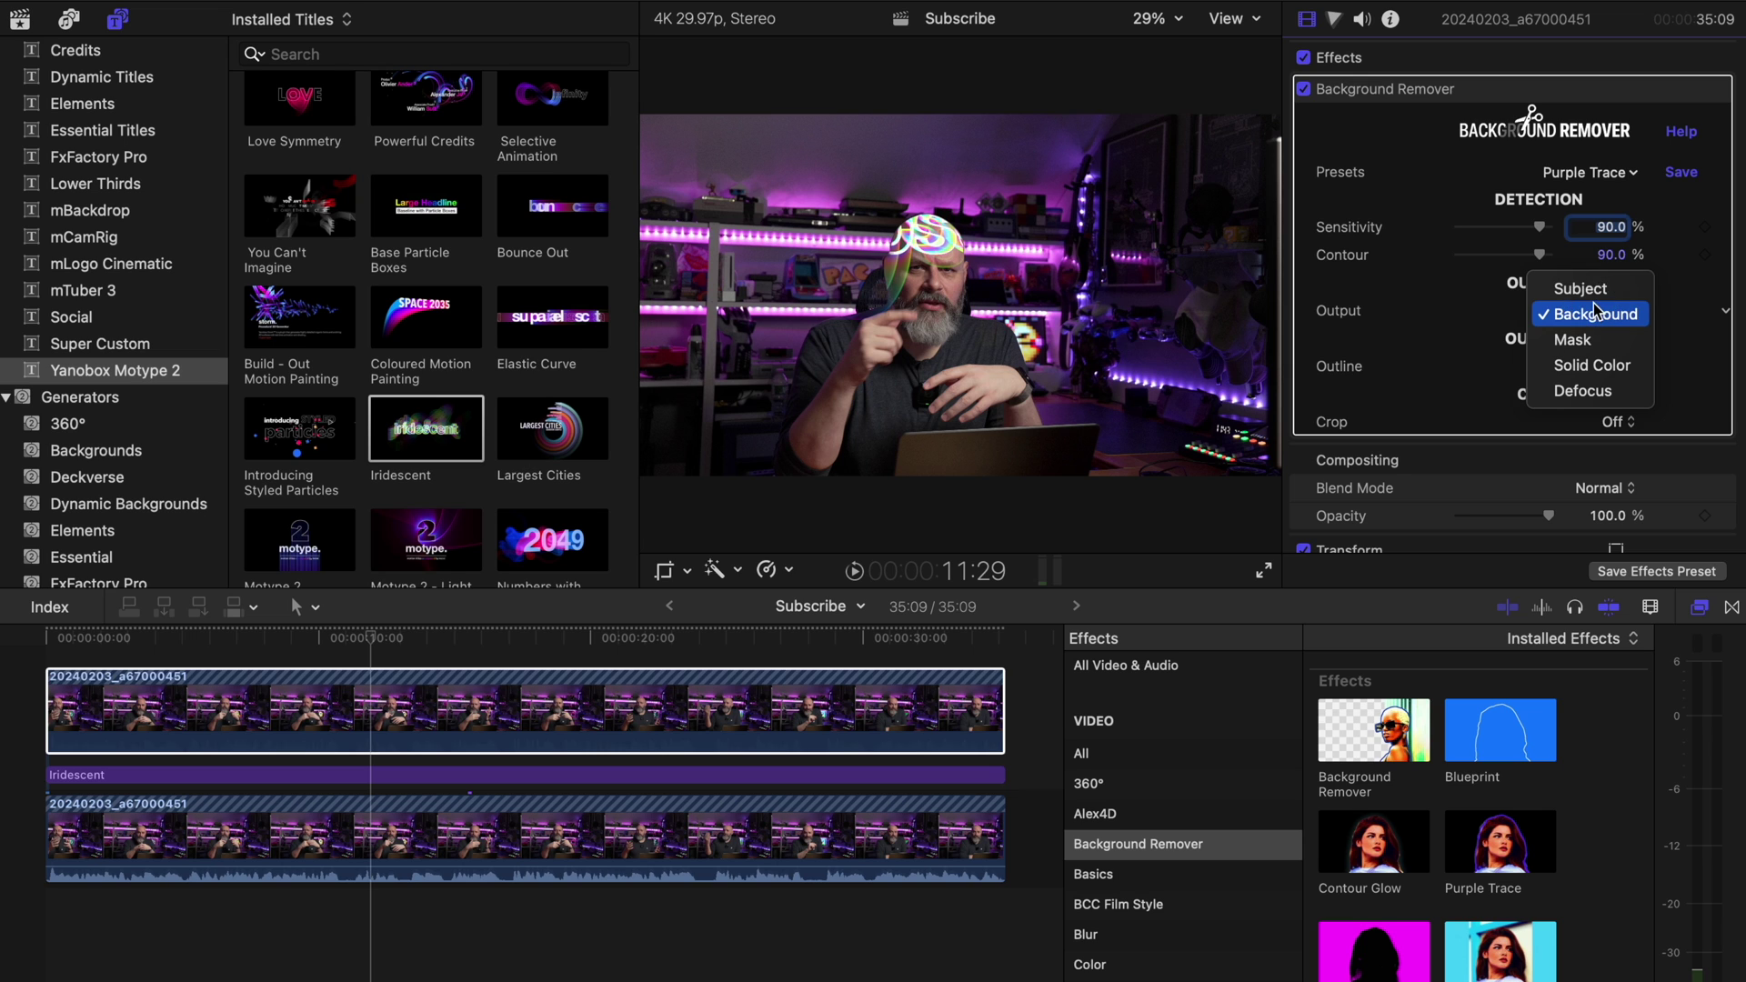
{"action": "left_click", "coordinate": [1591, 288]}
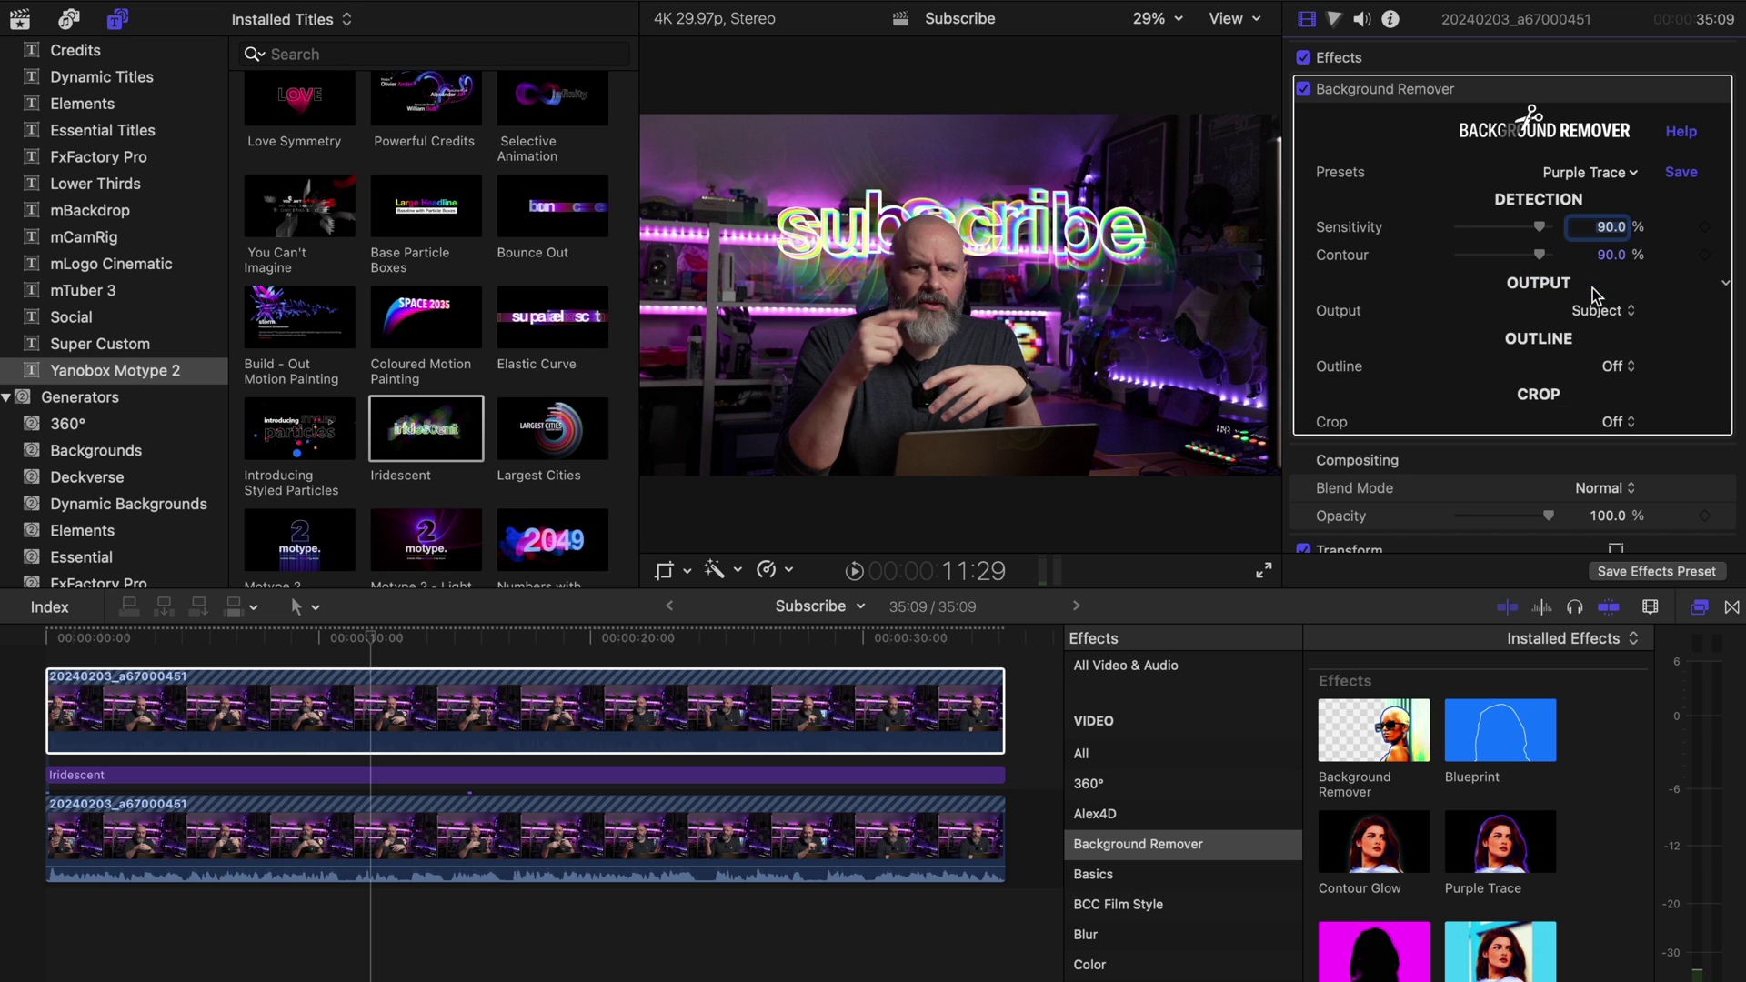
Scroll through the Background Remover settings and reopen its help page.
{"action": "scroll", "coordinate": [1457, 372], "scroll_direction": "down", "scroll_amount": 4}
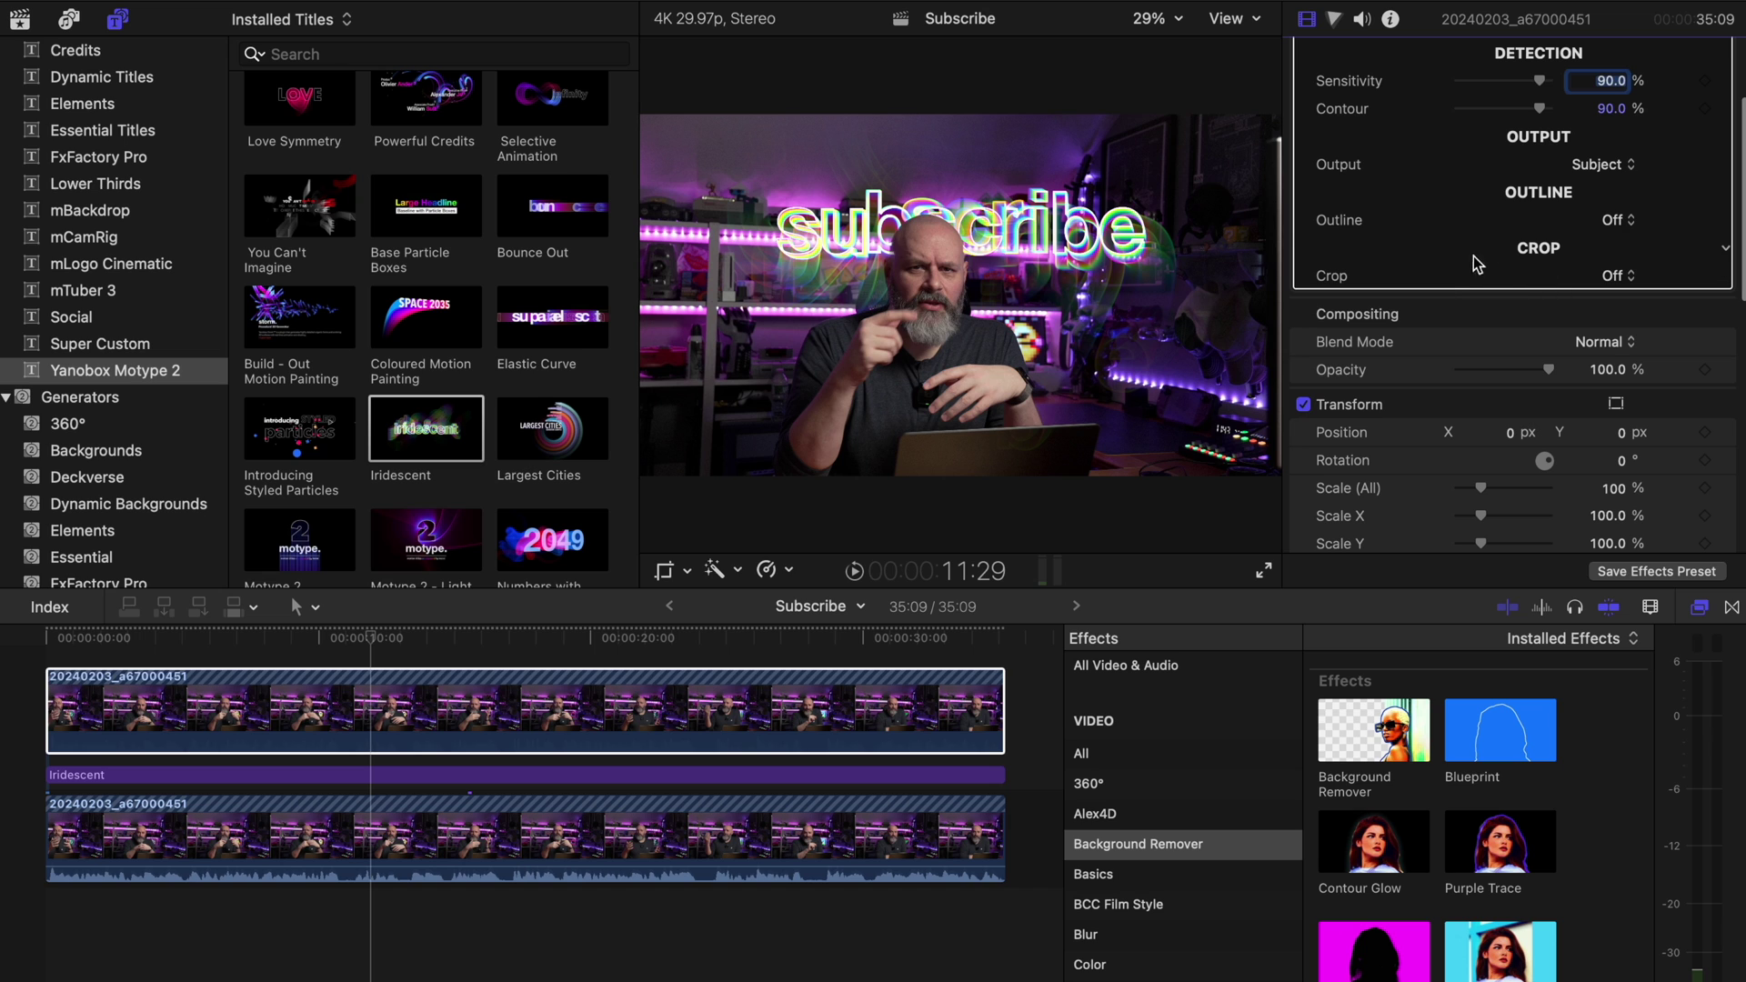
{"action": "scroll", "coordinate": [1475, 264], "scroll_direction": "up", "scroll_amount": 4}
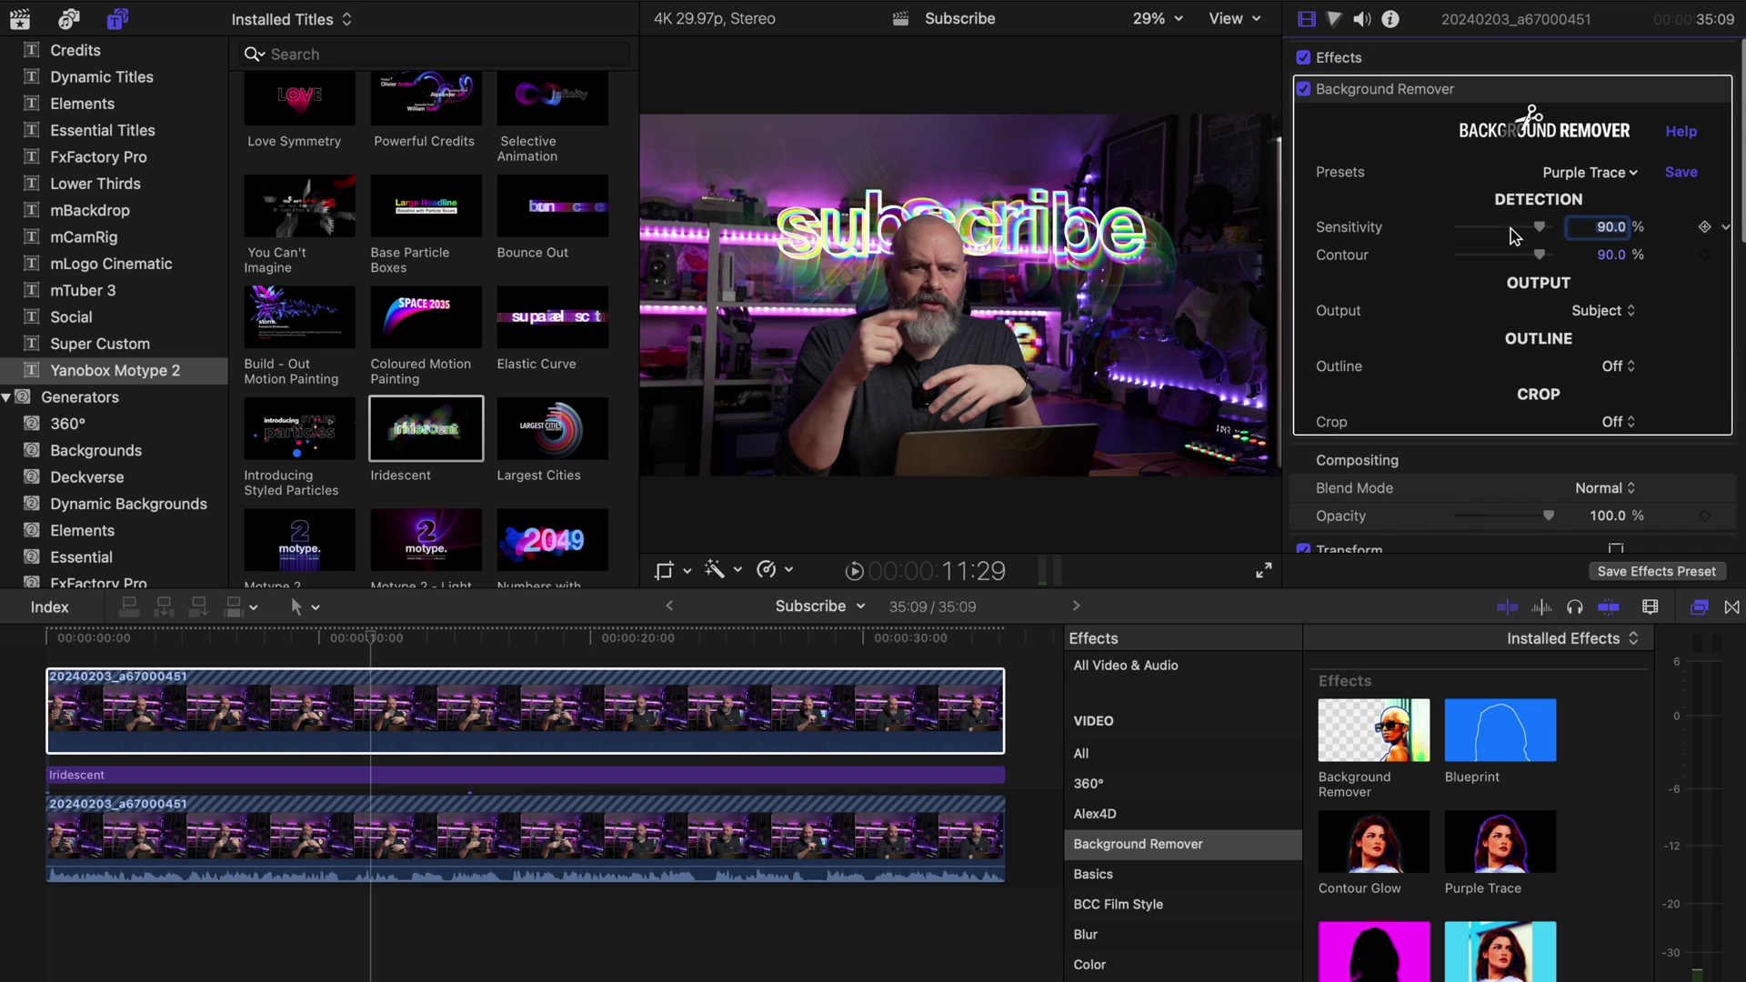
{"action": "left_click", "coordinate": [1684, 132]}
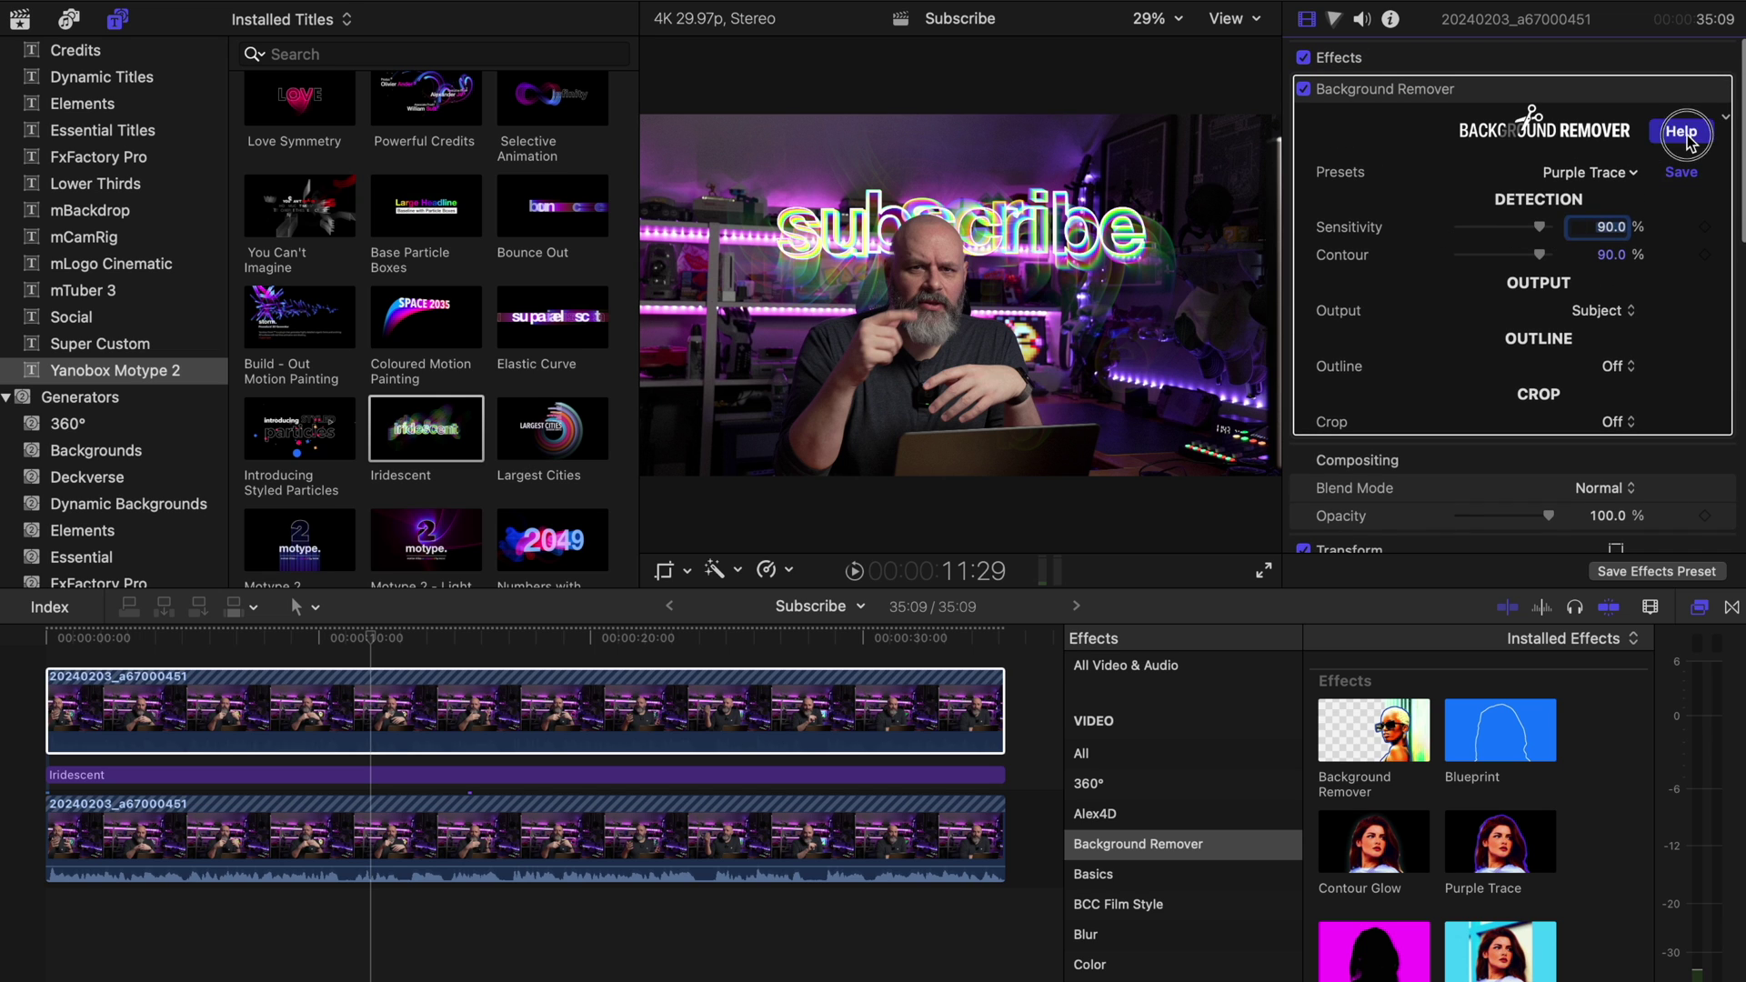
Highlight the help page's tip about raising Sensitivity, then return to Final Cut Pro.
{"action": "scroll", "coordinate": [946, 492], "scroll_direction": "down", "scroll_amount": 10}
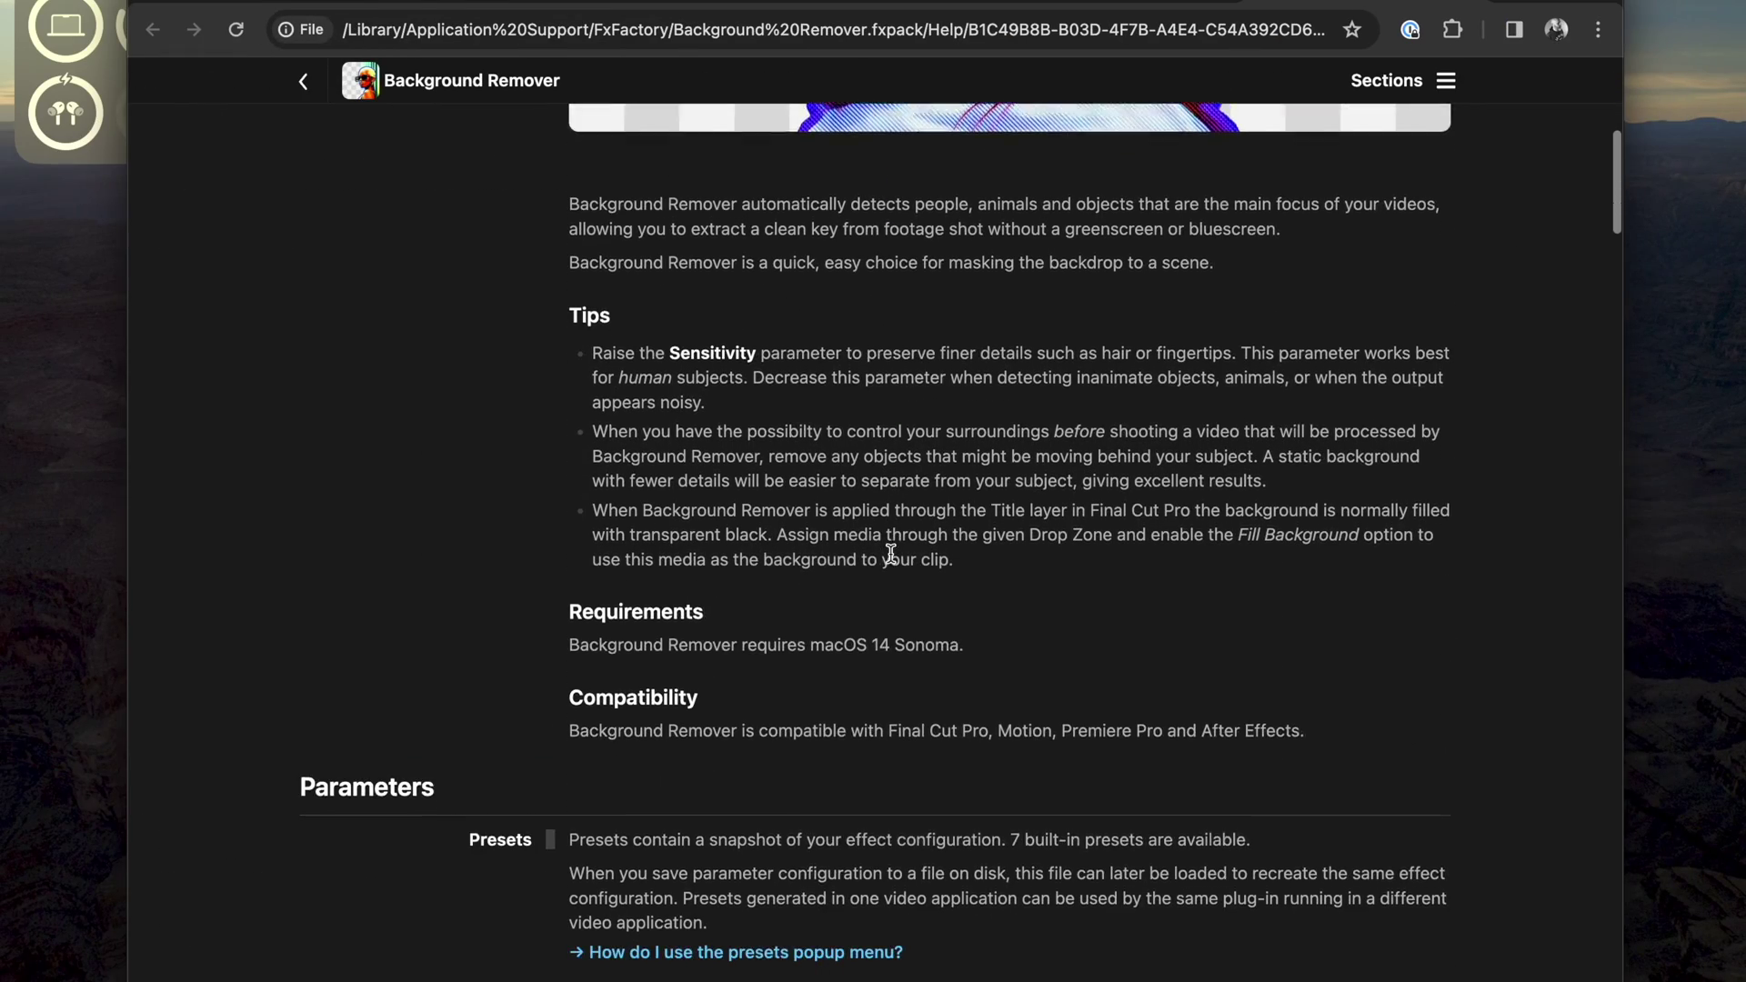
{"action": "left_click_drag", "start_coordinate": [596, 320], "coordinate": [1552, 384]}
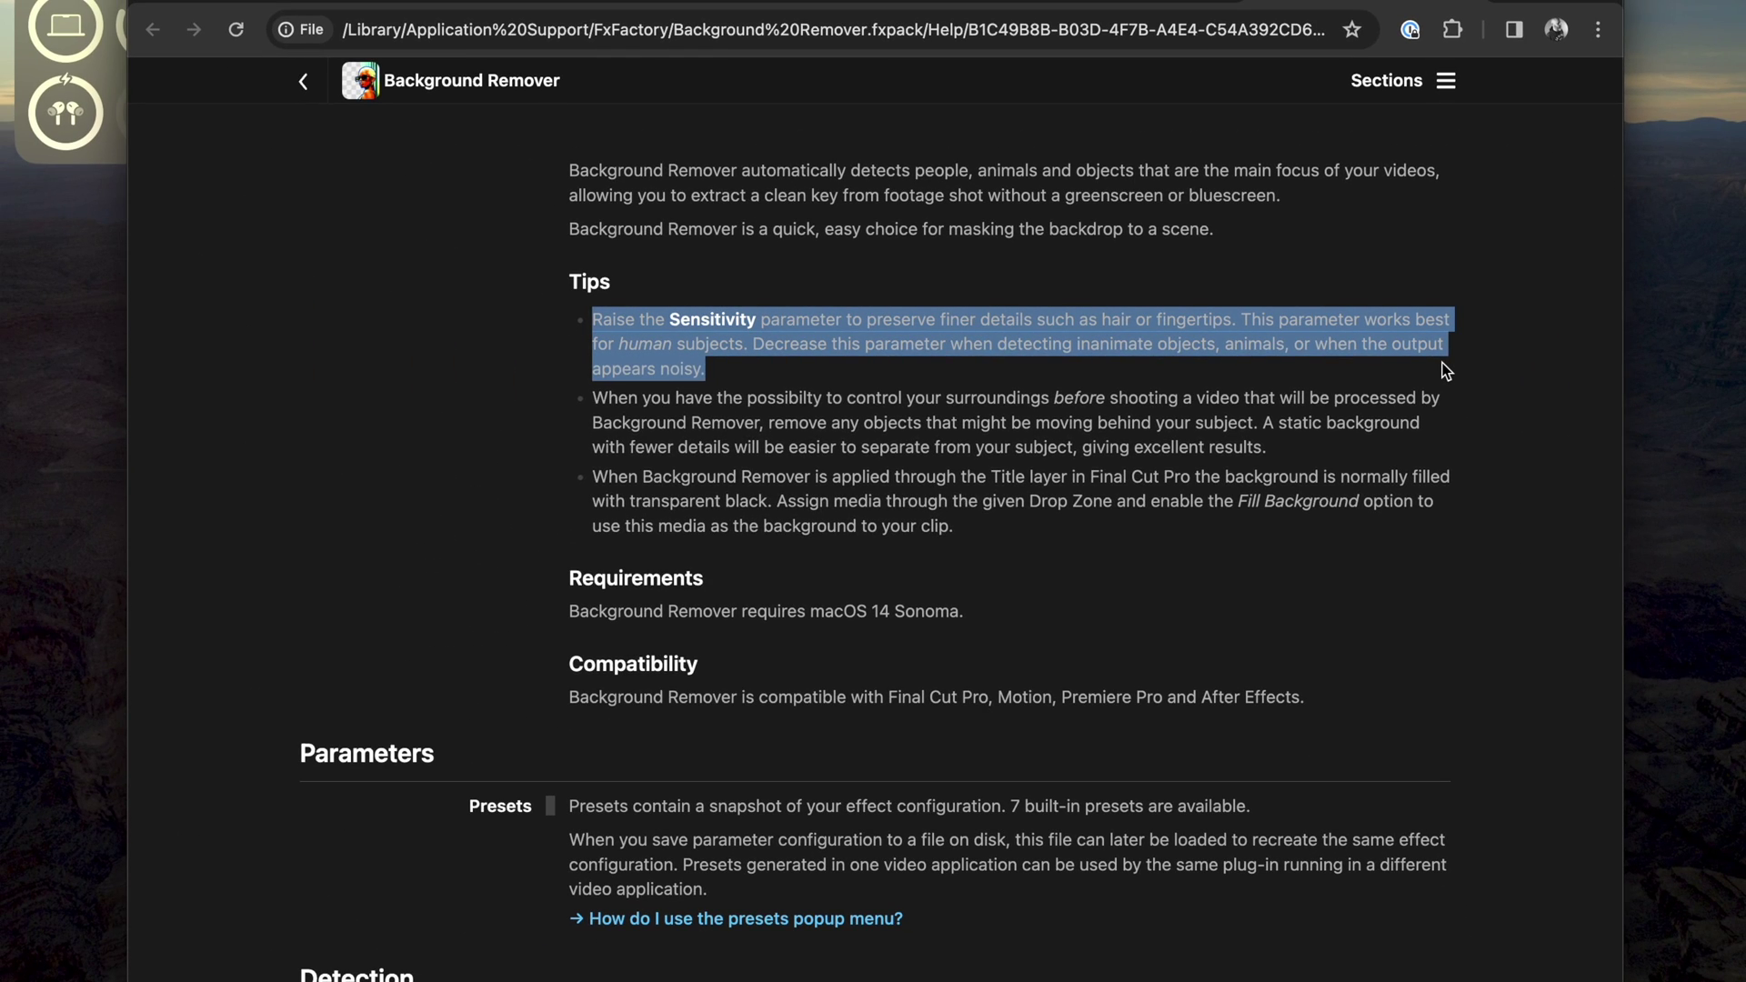
{"action": "key", "text": "super+Tab"}
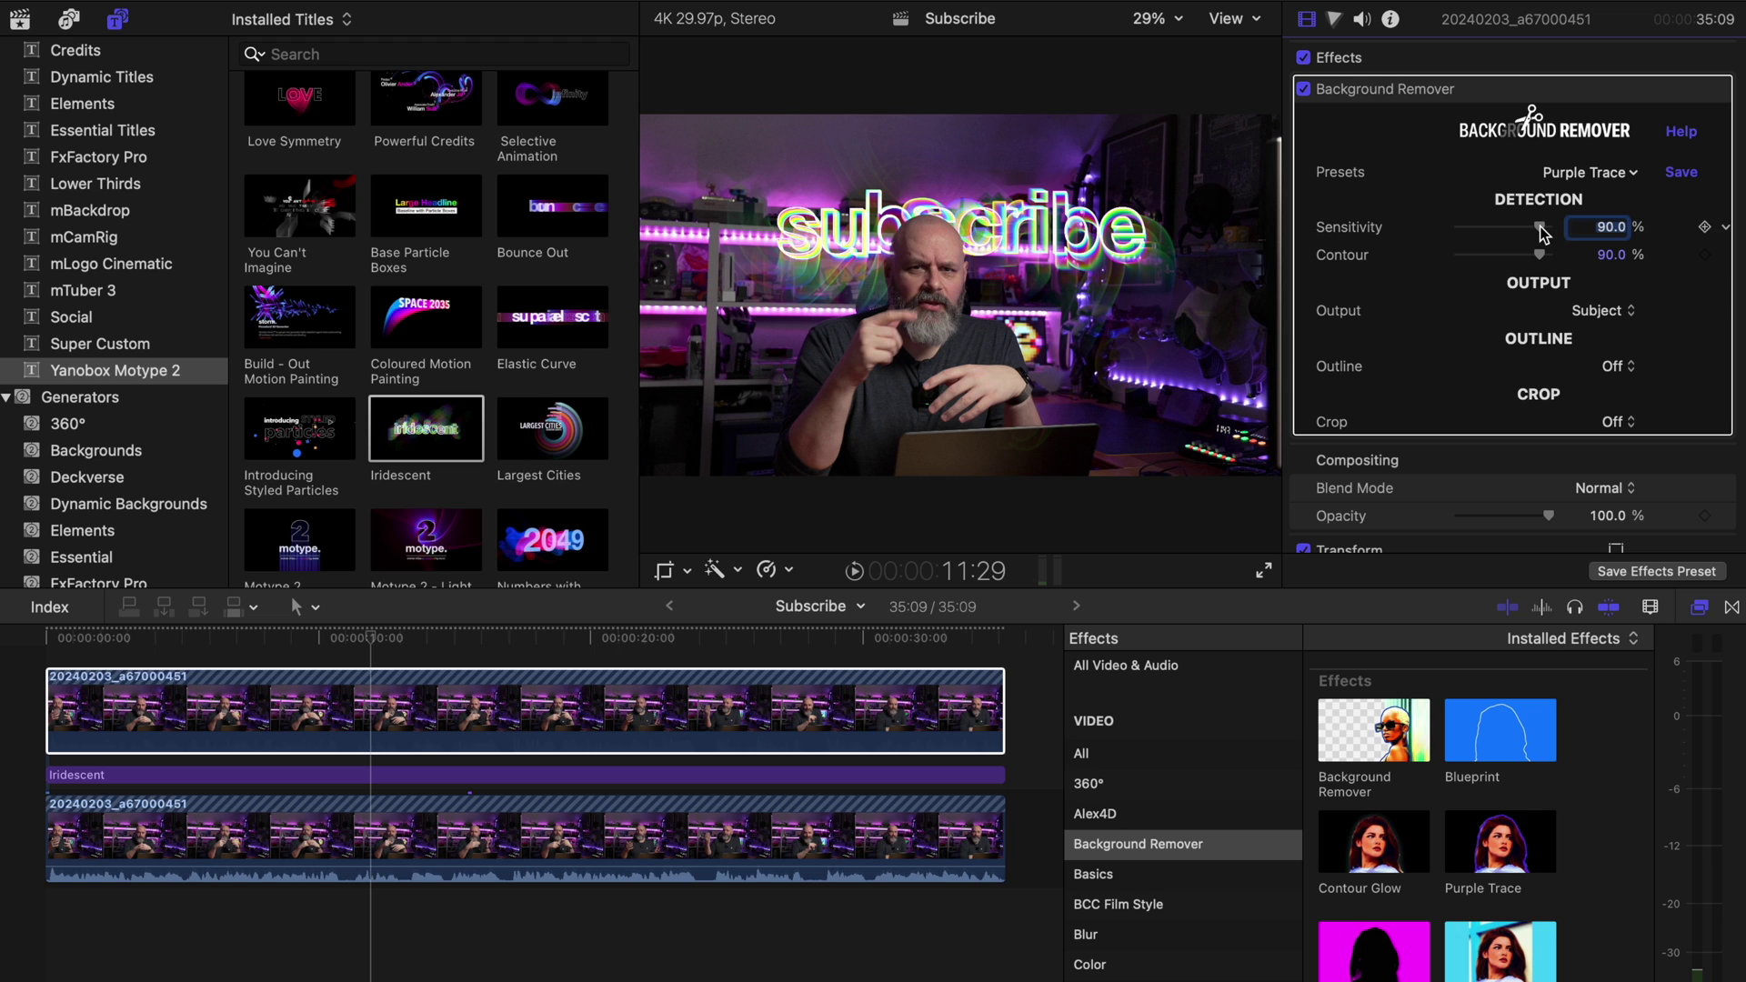
Inspect edges at 100% viewer zoom, drag Sensitivity down to 18.66%, then fit the viewer again.
{"action": "left_click", "coordinate": [1177, 18]}
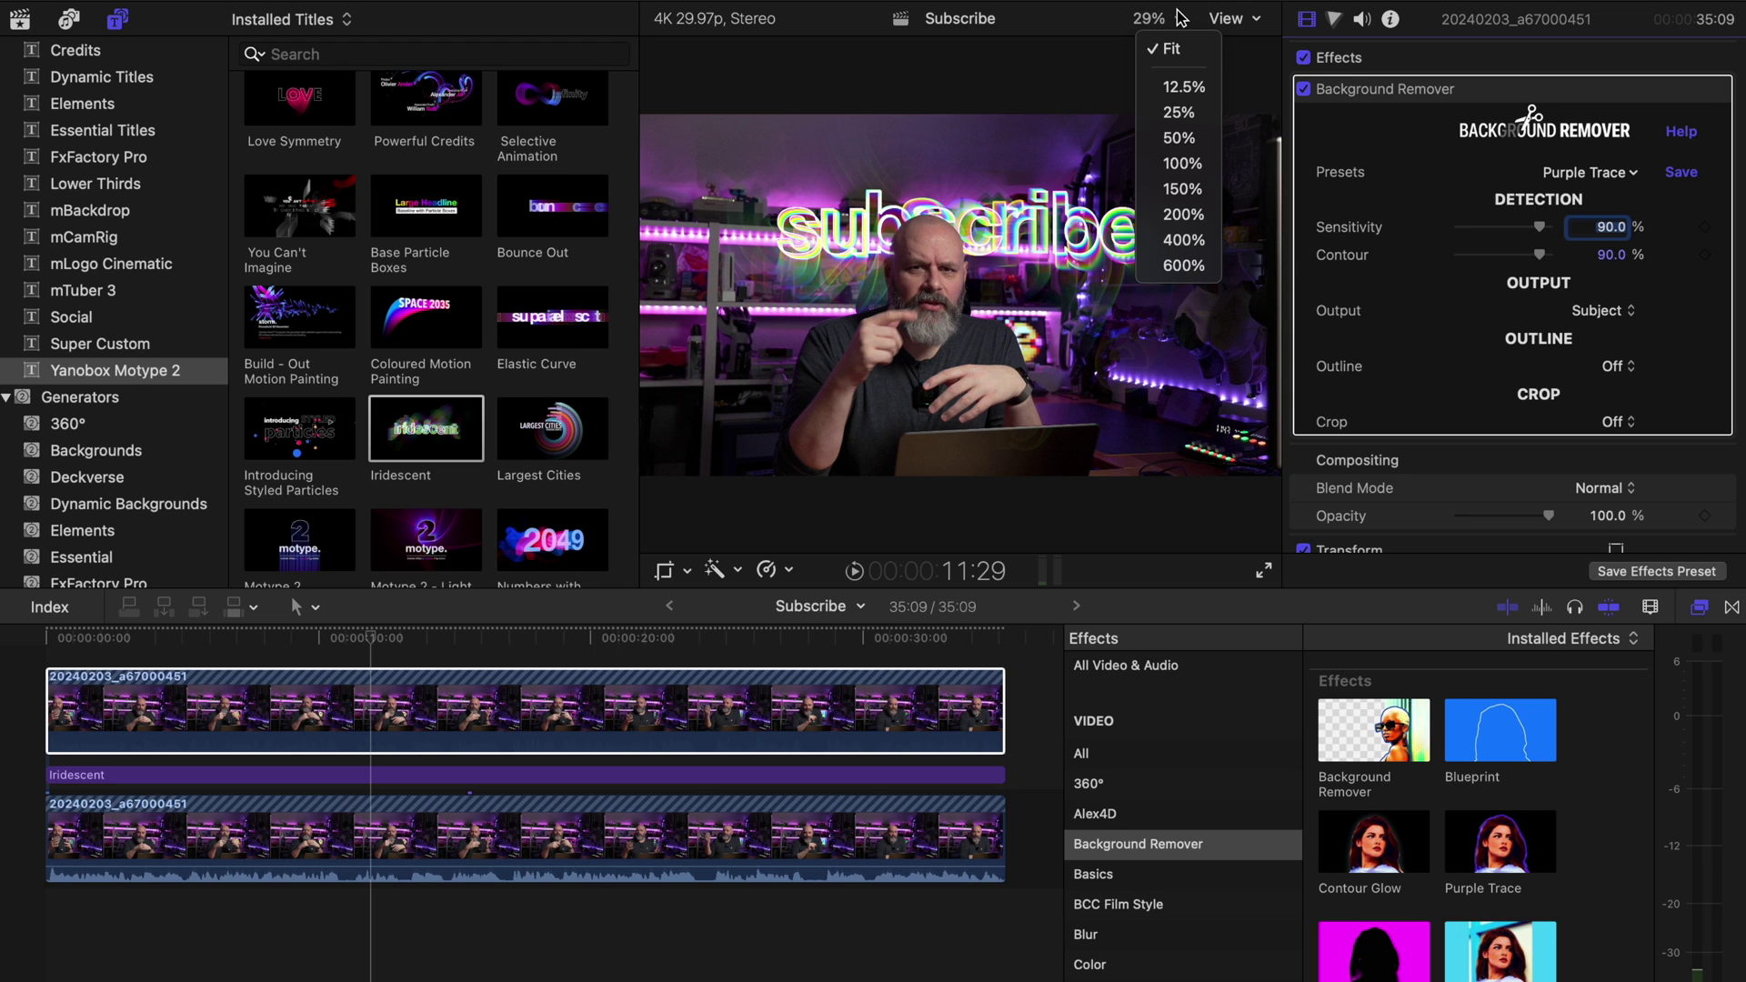
{"action": "left_click", "coordinate": [1183, 162]}
{"action": "scroll", "coordinate": [1238, 295], "scroll_direction": "left", "scroll_amount": 5}
{"action": "scroll", "coordinate": [1238, 296], "scroll_direction": "up", "scroll_amount": 2}
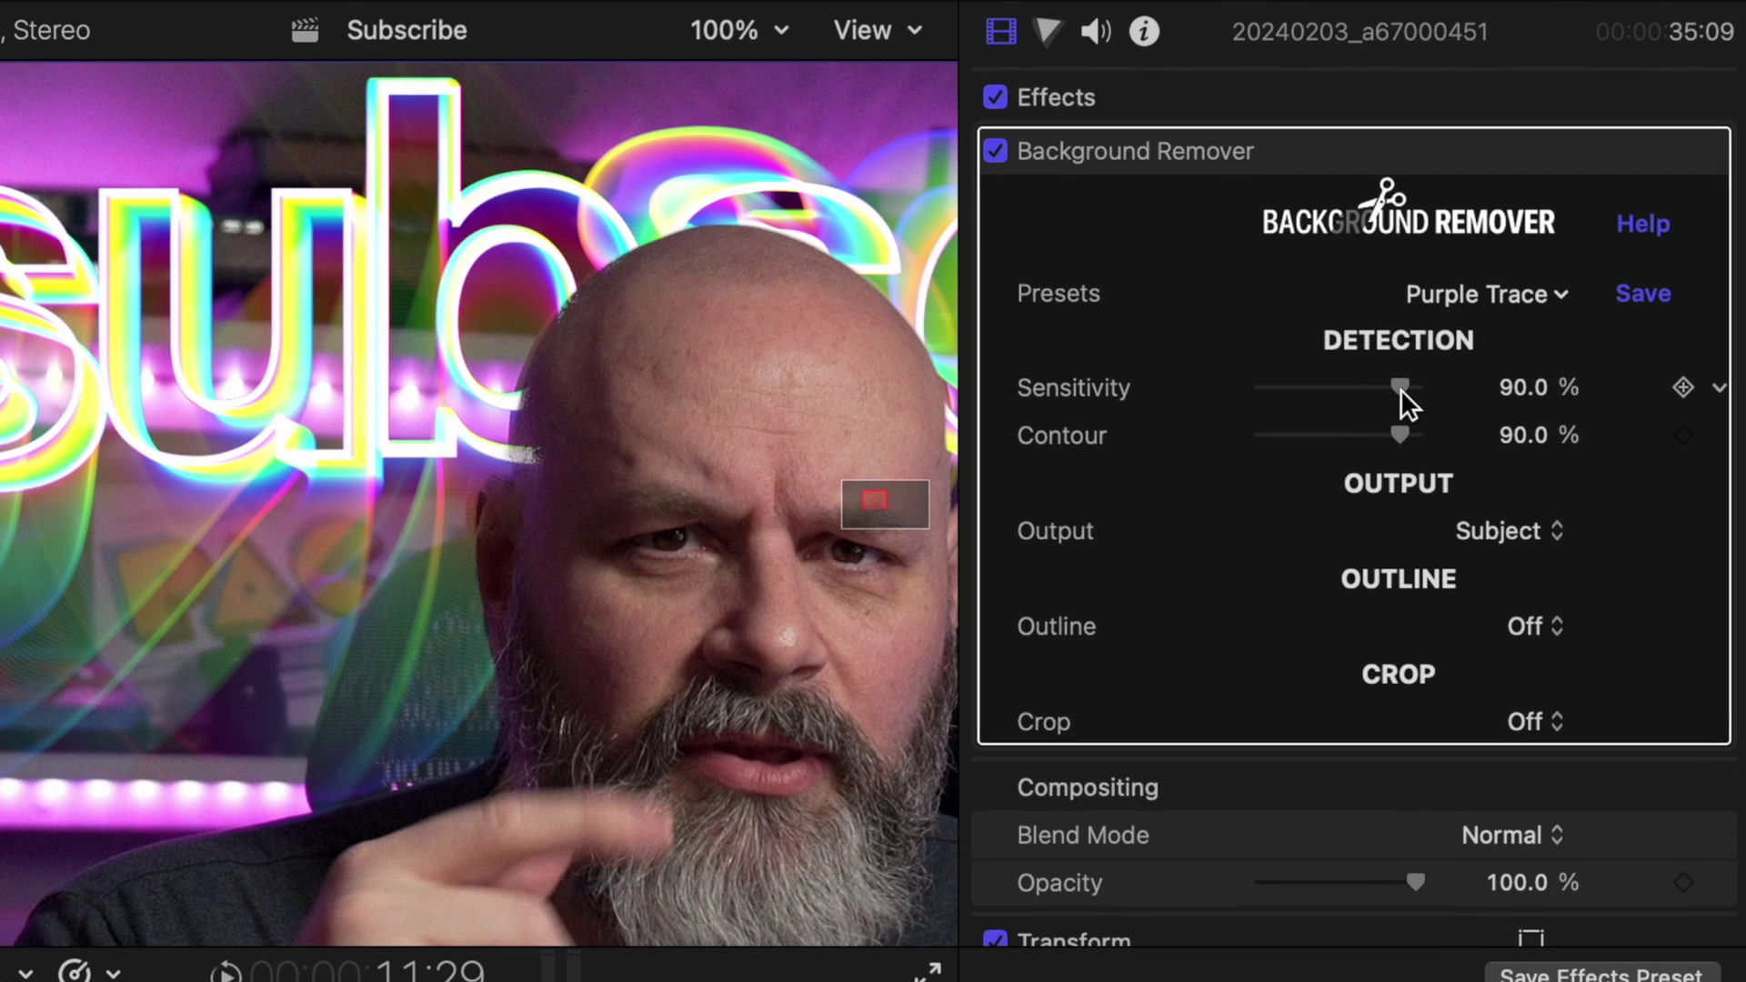
{"action": "left_click_drag", "start_coordinate": [1401, 389], "coordinate": [1288, 389]}
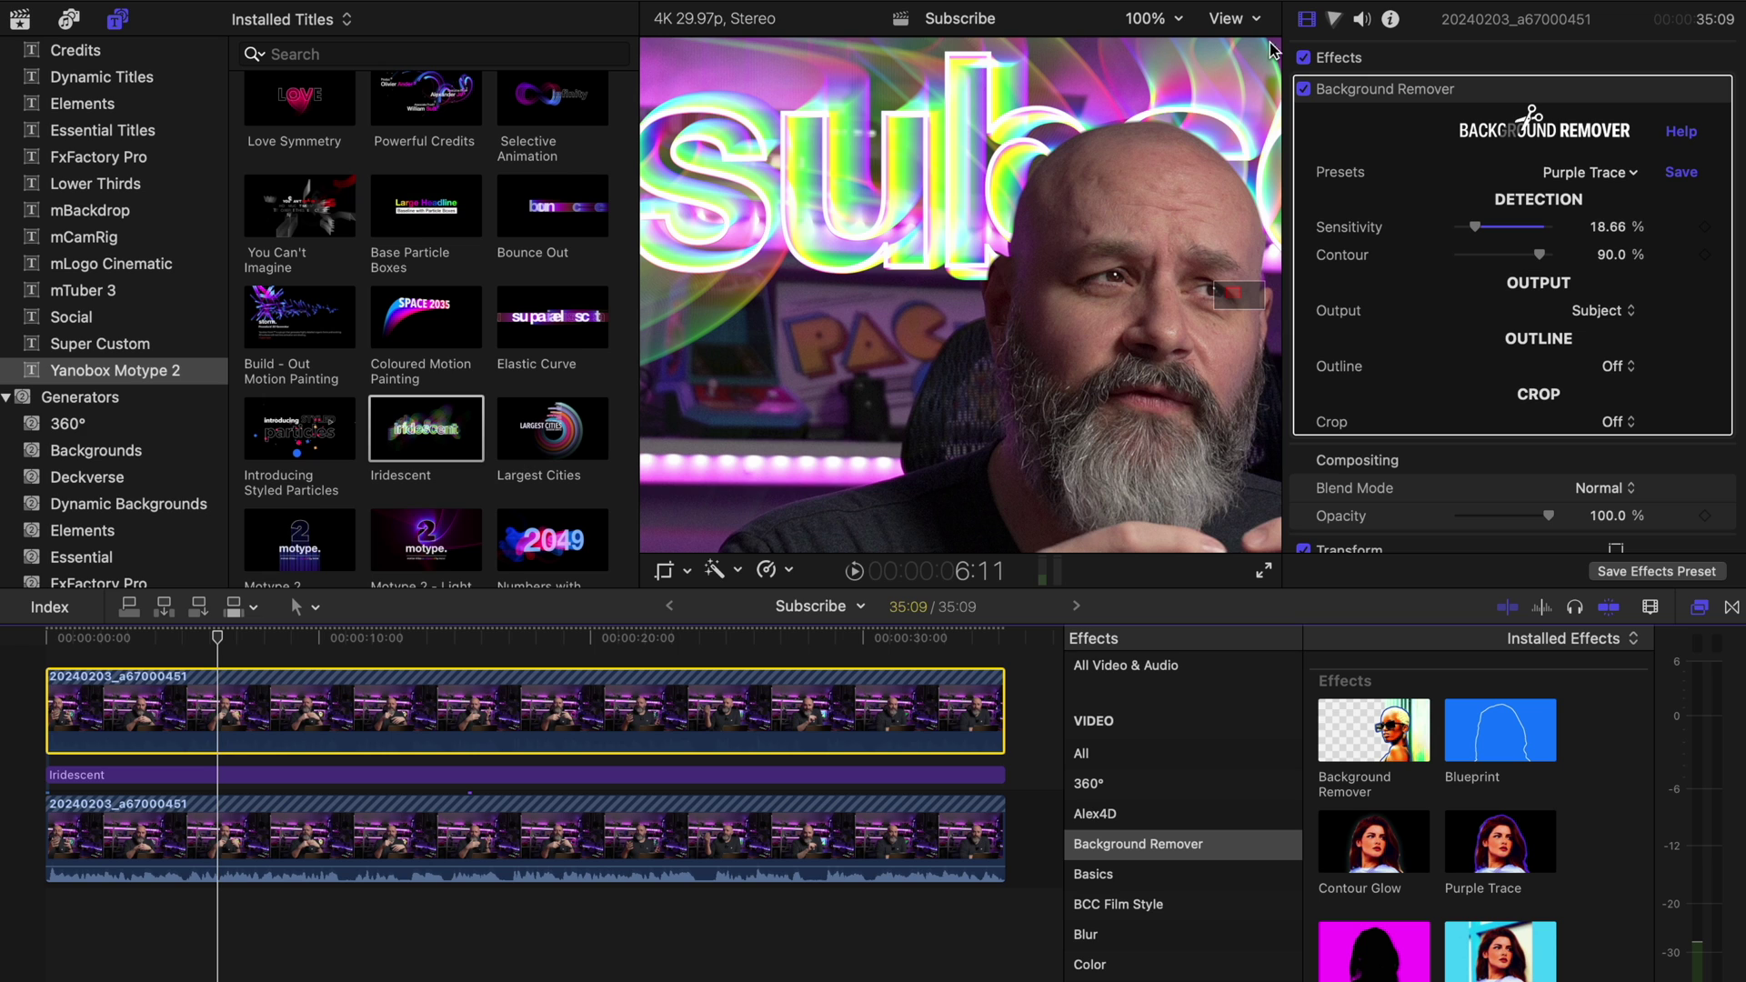
{"action": "left_click", "coordinate": [1171, 16]}
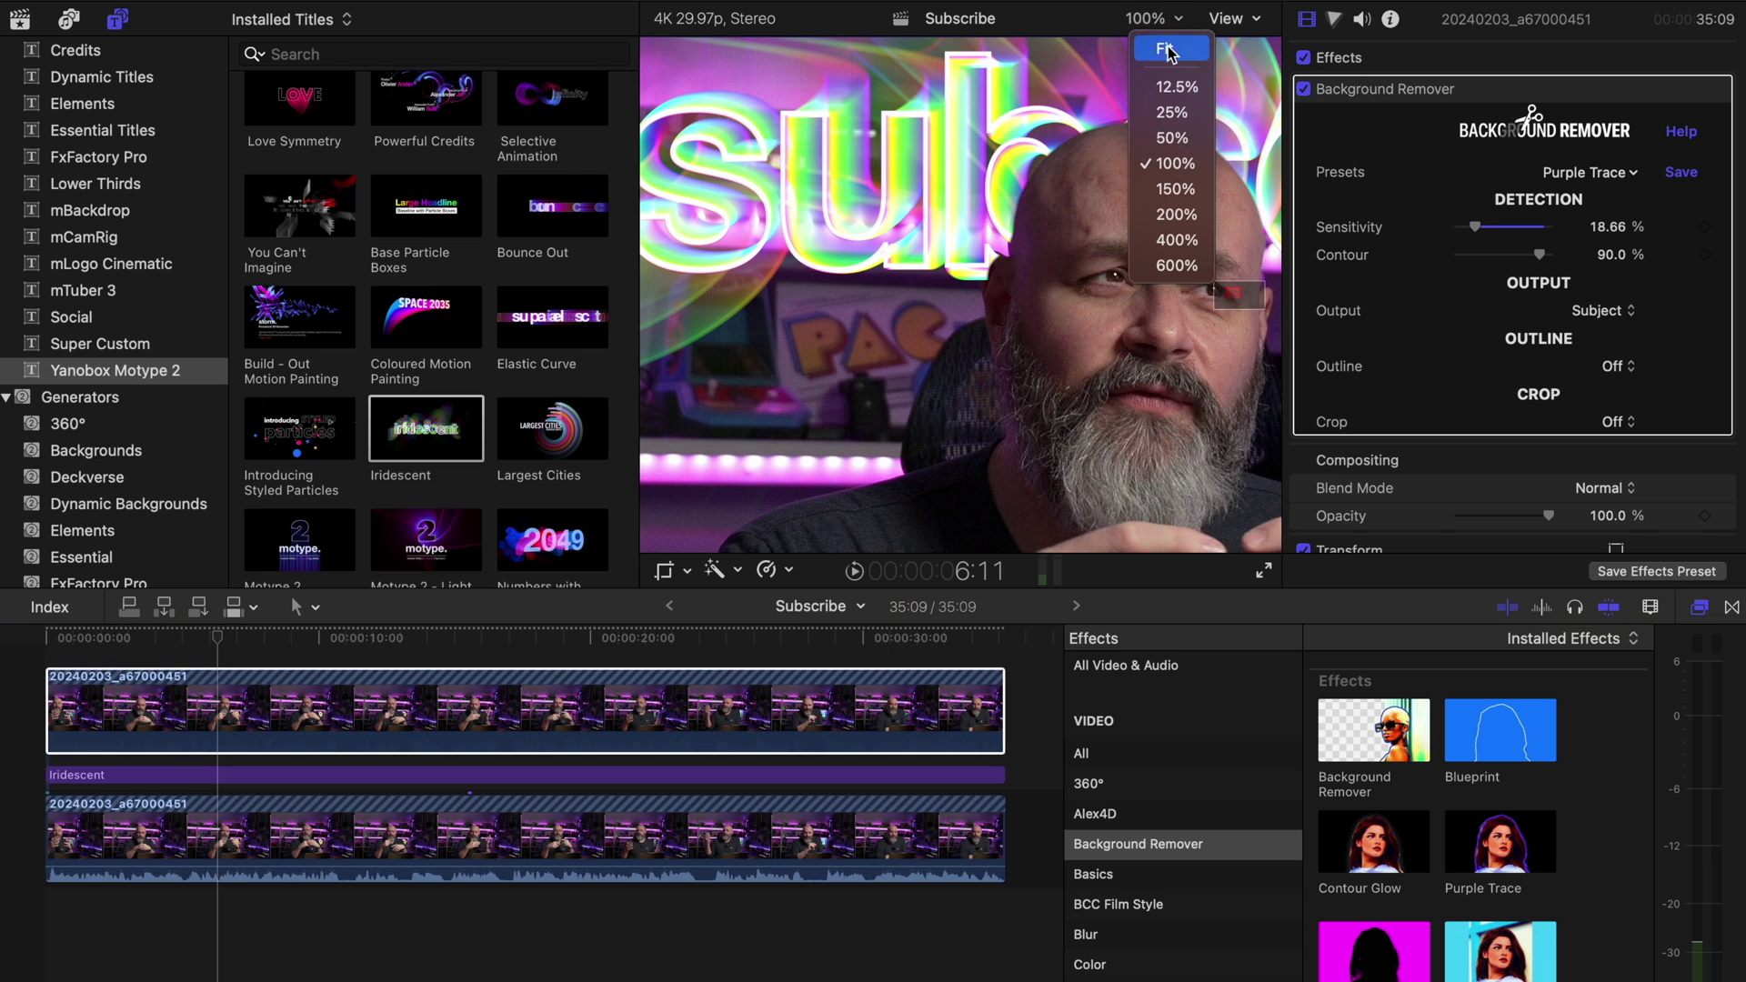
{"action": "left_click", "coordinate": [1173, 48]}
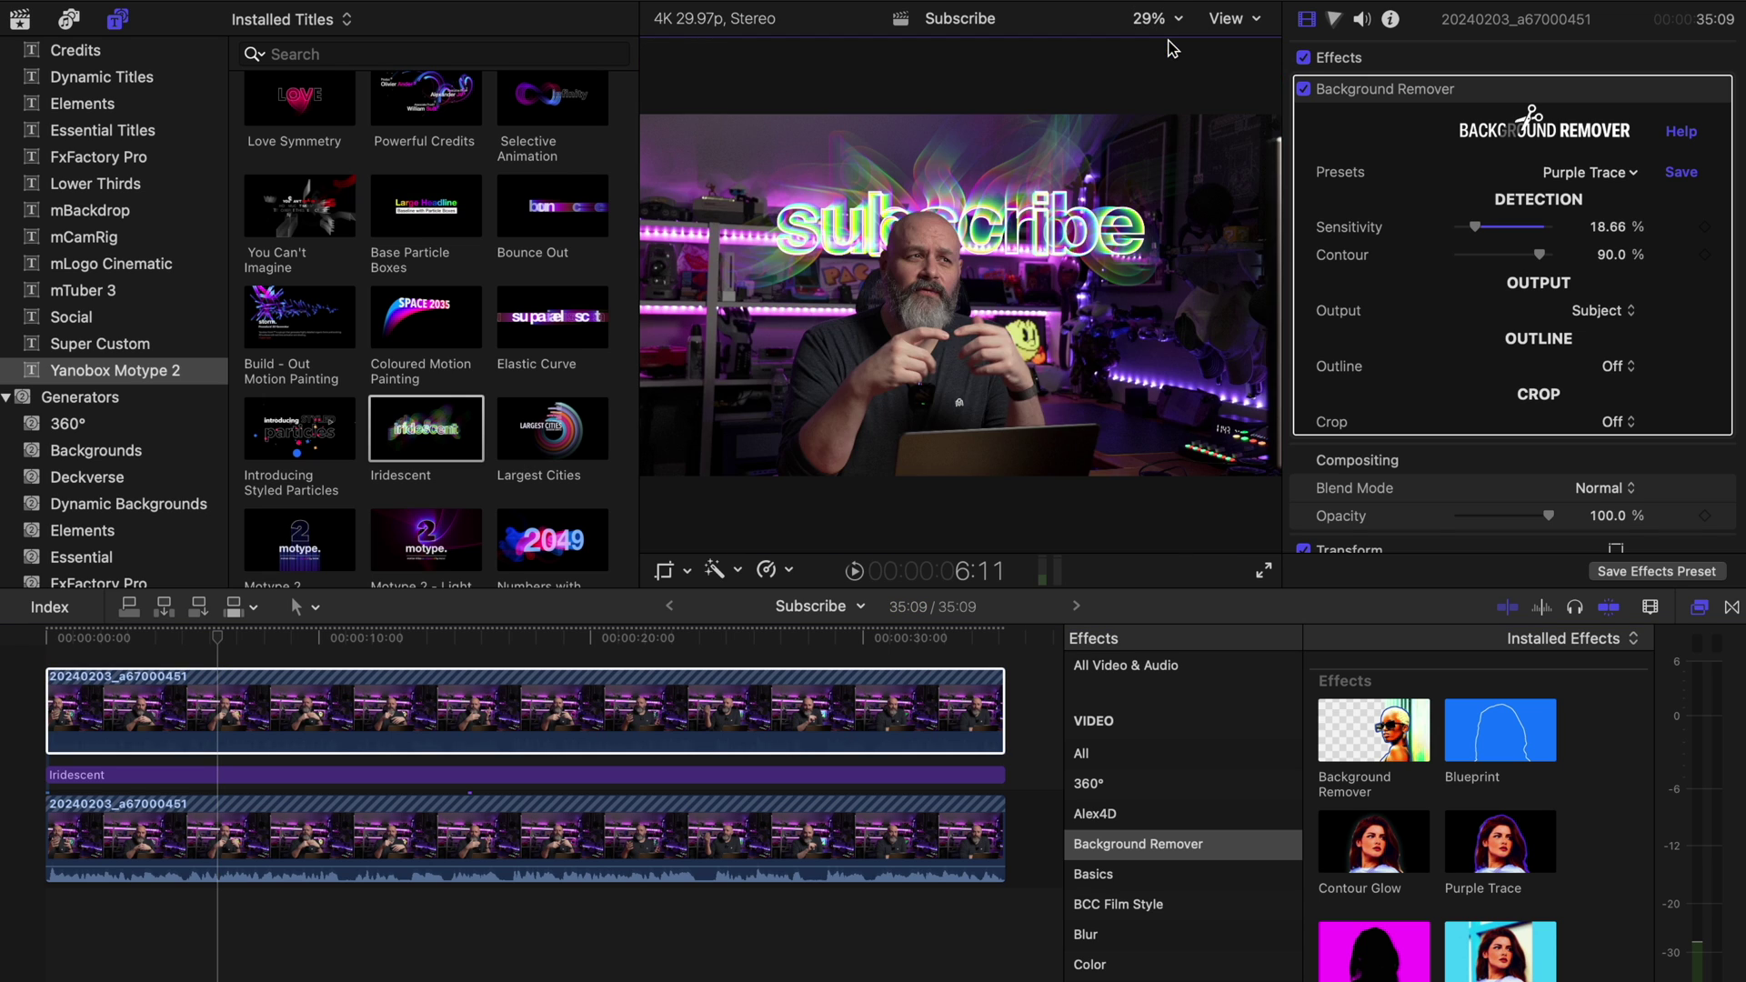
{"action": "key", "text": "space"}
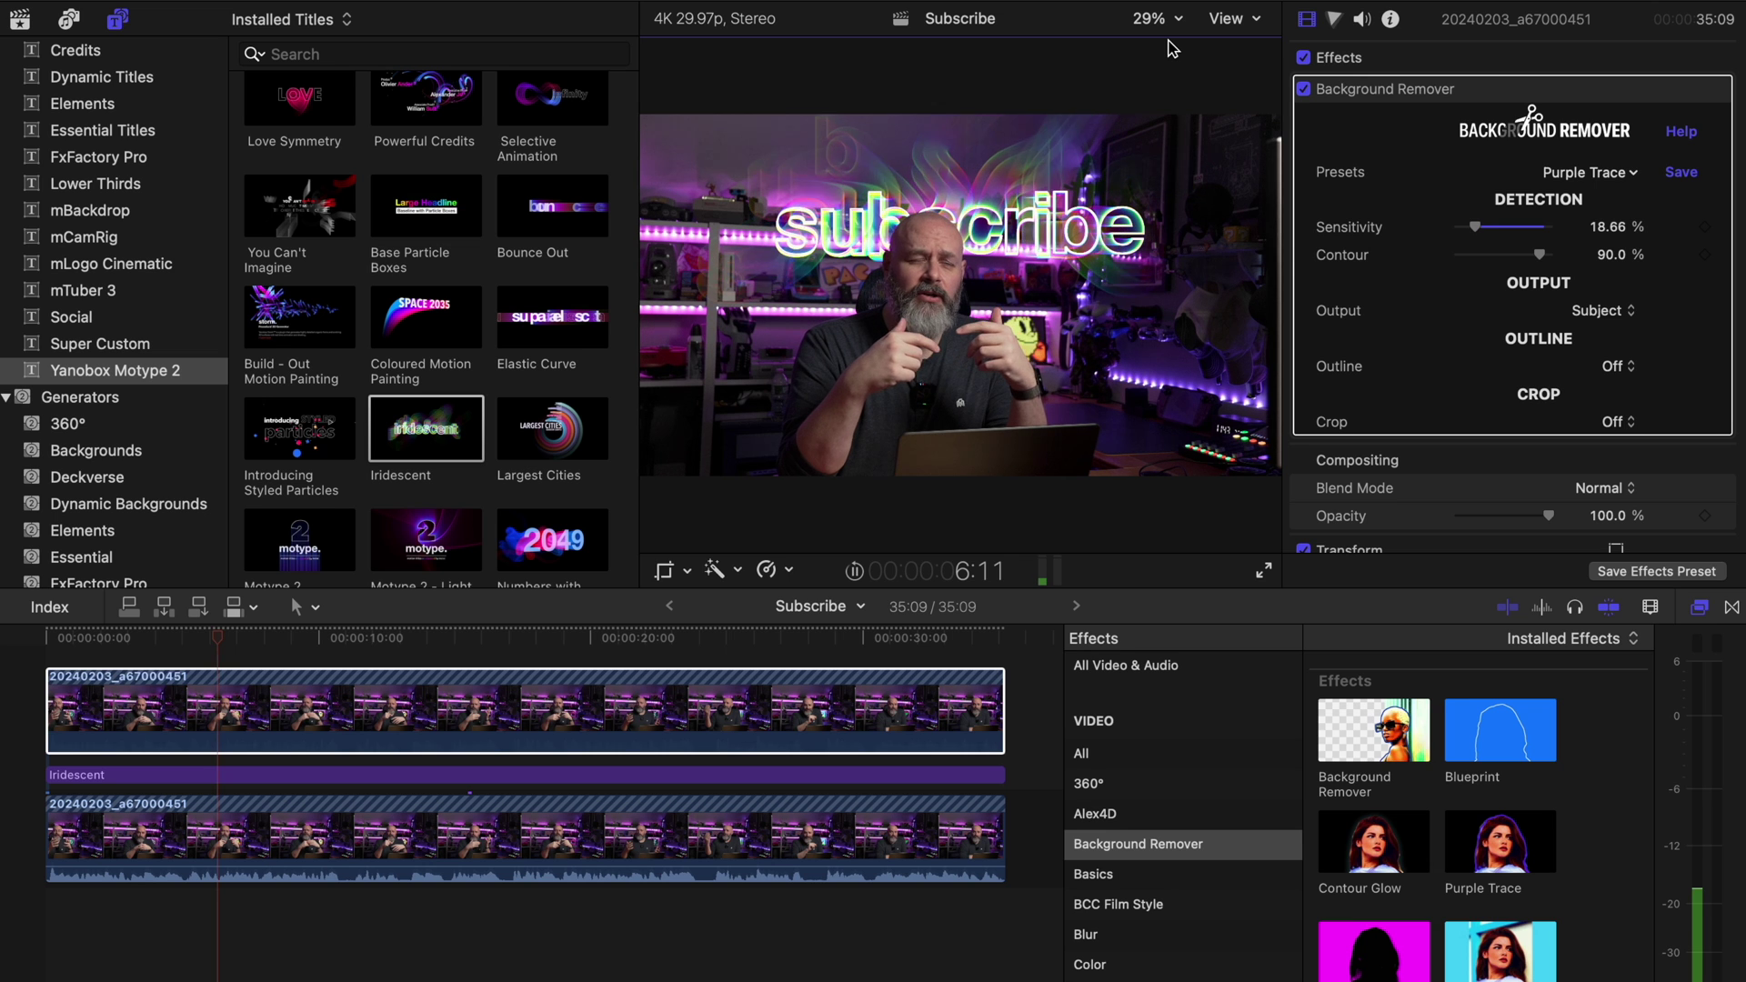